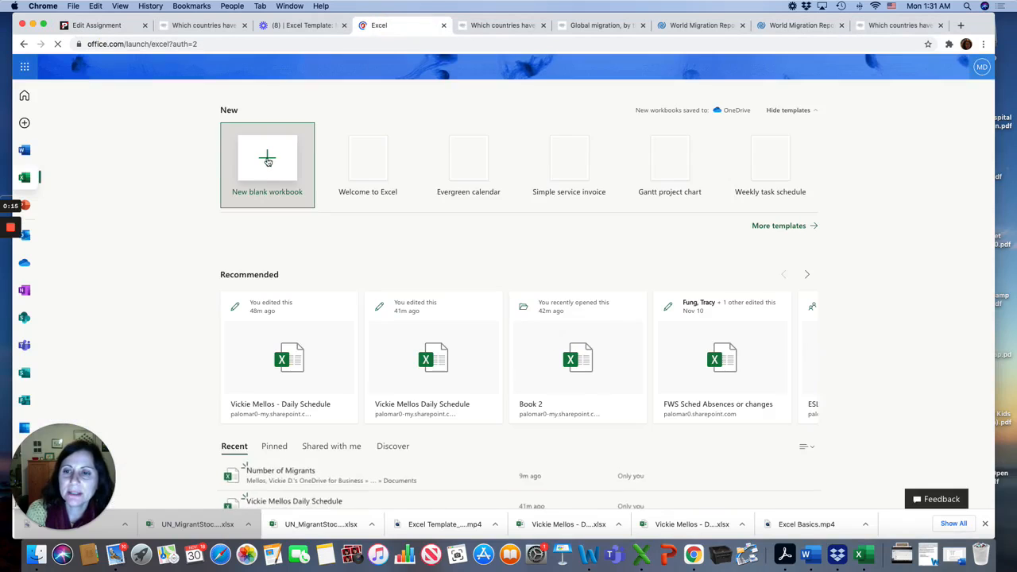
Step: Create a new blank workbook and enter Total in cell A1
left_click(267, 161)
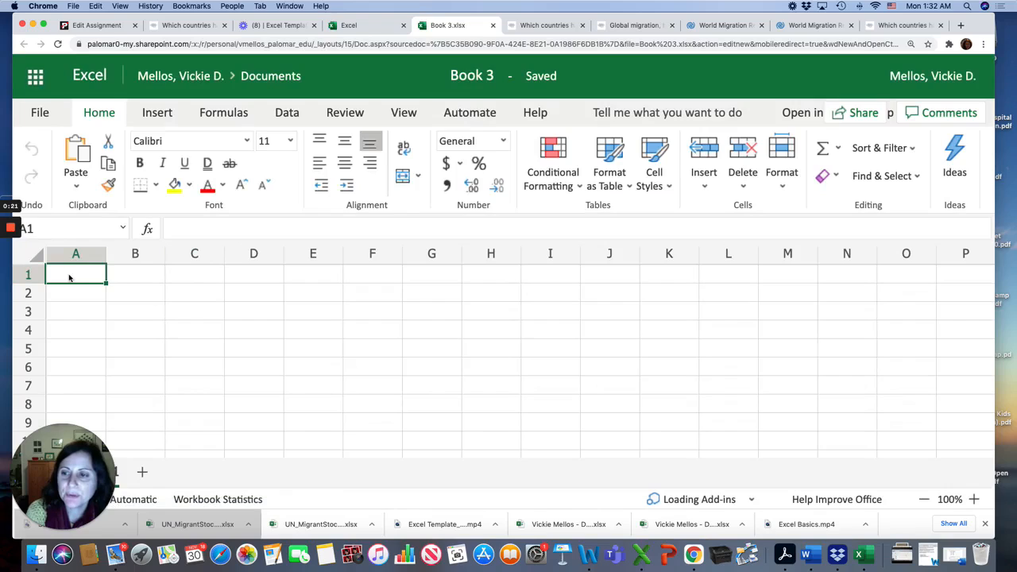
left_click(168, 228)
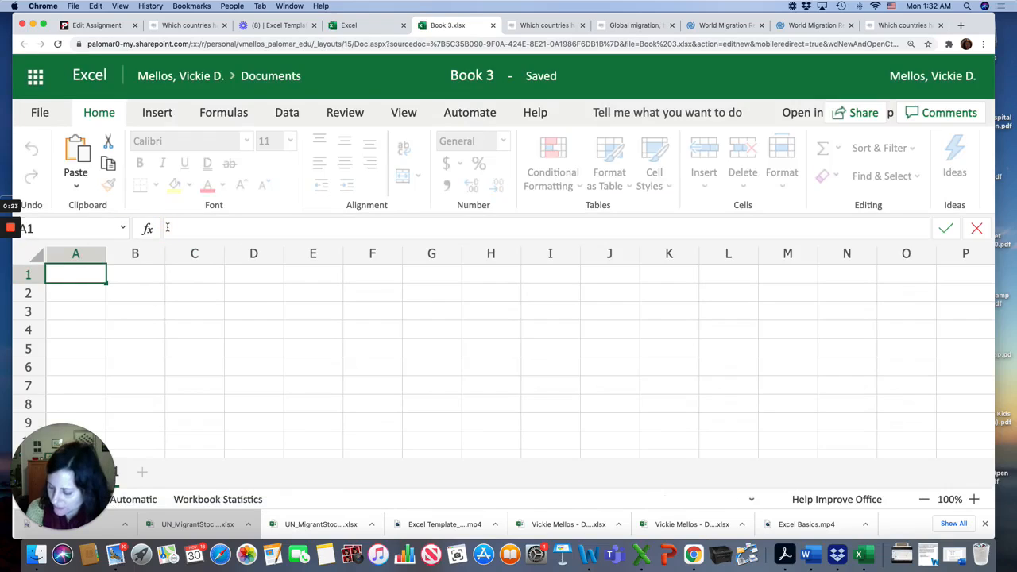
type("Total")
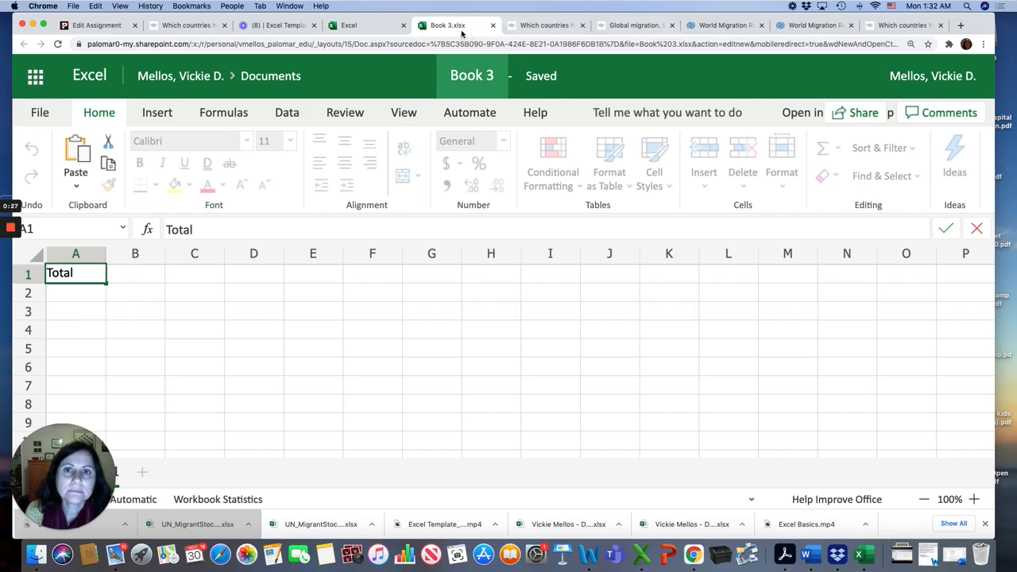
Step: Review the assignment's chart of countries with the most immigrants and its requirements
left_click(99, 25)
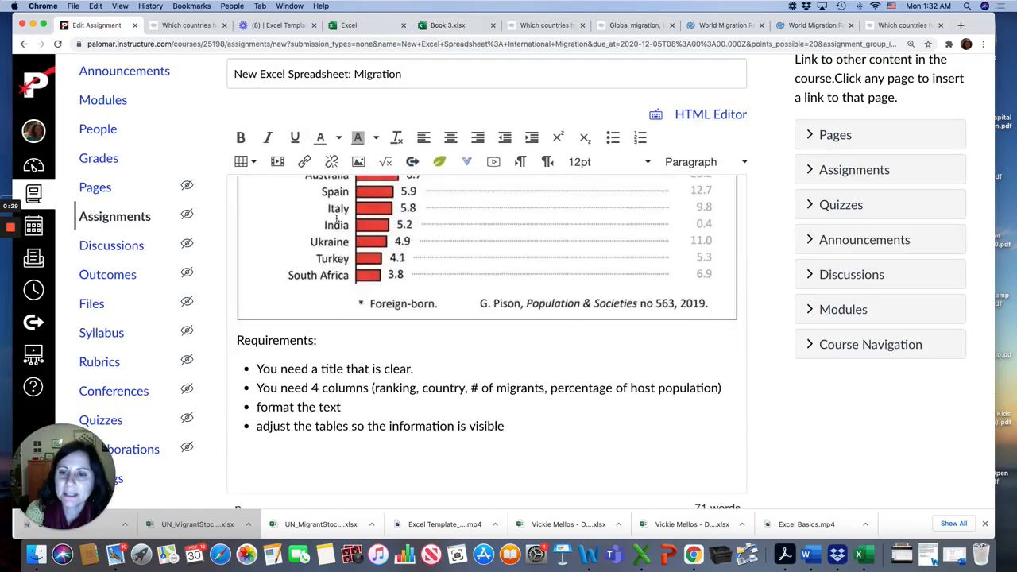
scroll(337, 217, "up", 4)
scroll(337, 217, "up", 3)
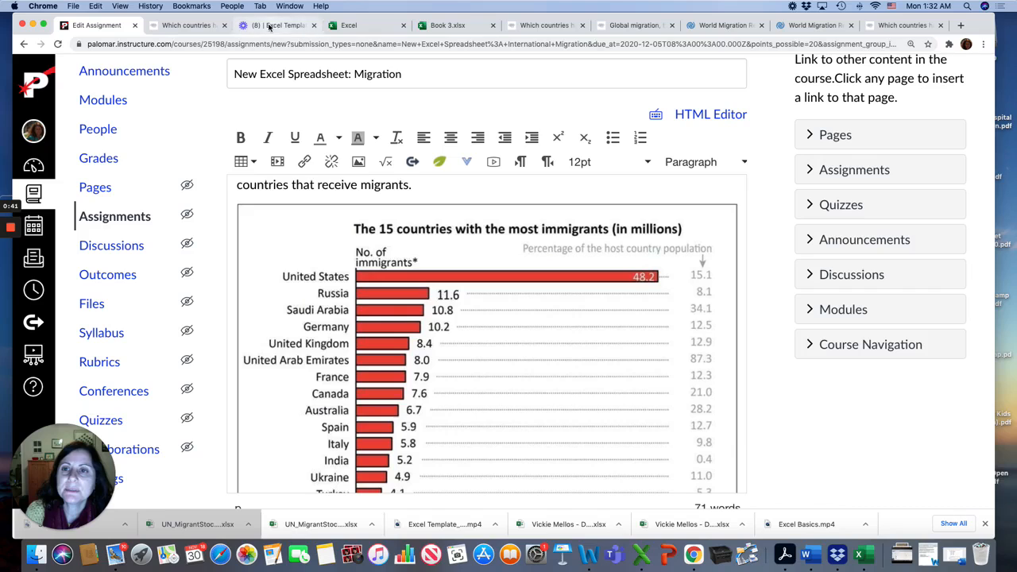
left_click(433, 27)
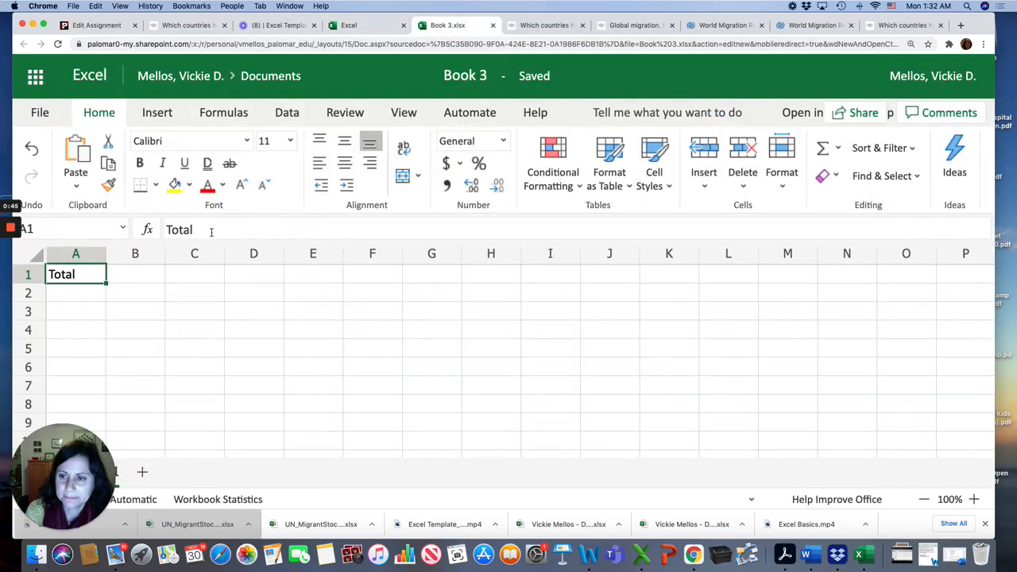
Step: Replace the text in cell A1 with the title The 5 Countries with the Most Immigrants
left_click_drag(211, 231, 141, 229)
type("The 5 ")
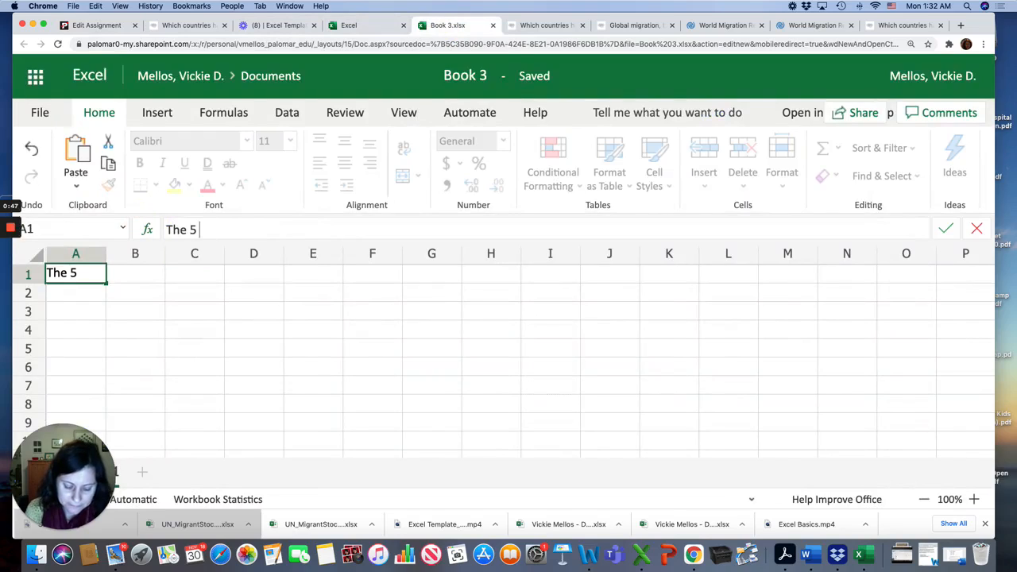
type("Countries wit")
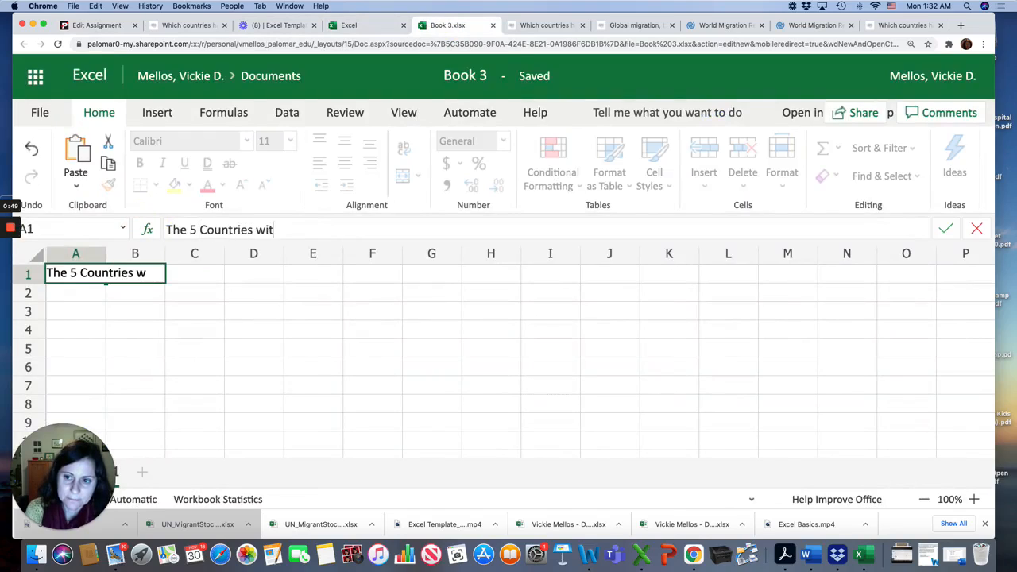
type("h the Most ")
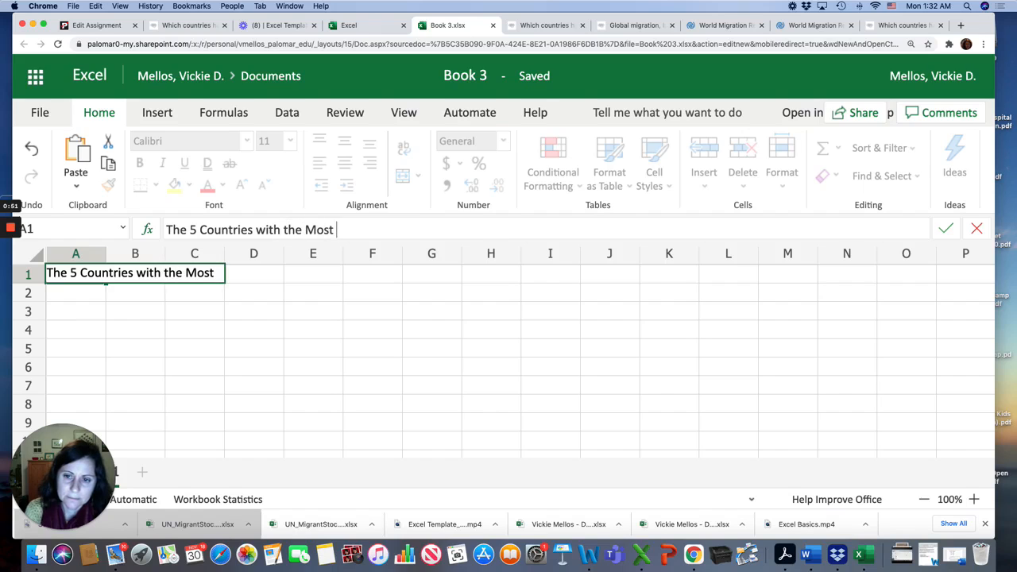
type("Immigrants")
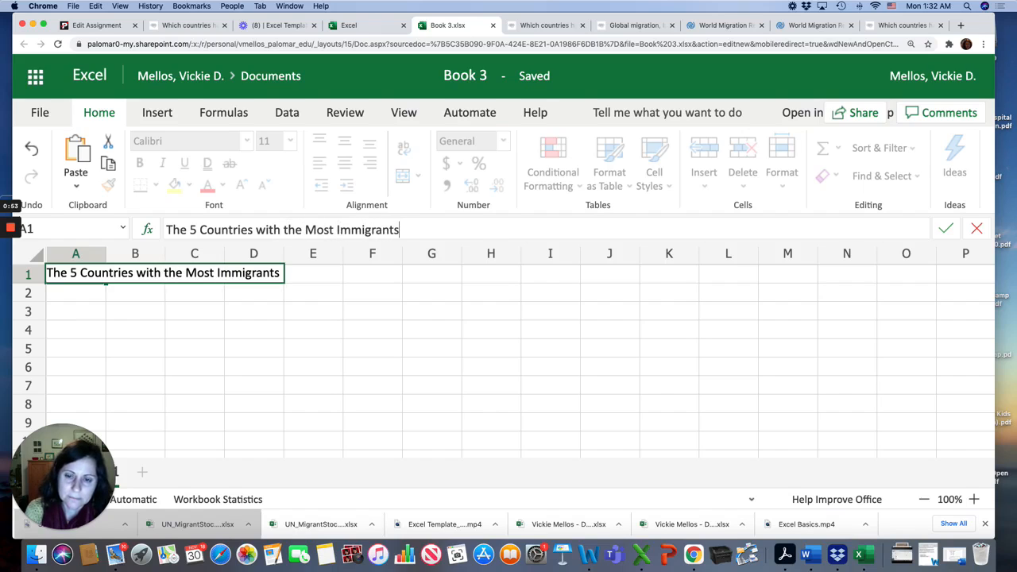
key("Return")
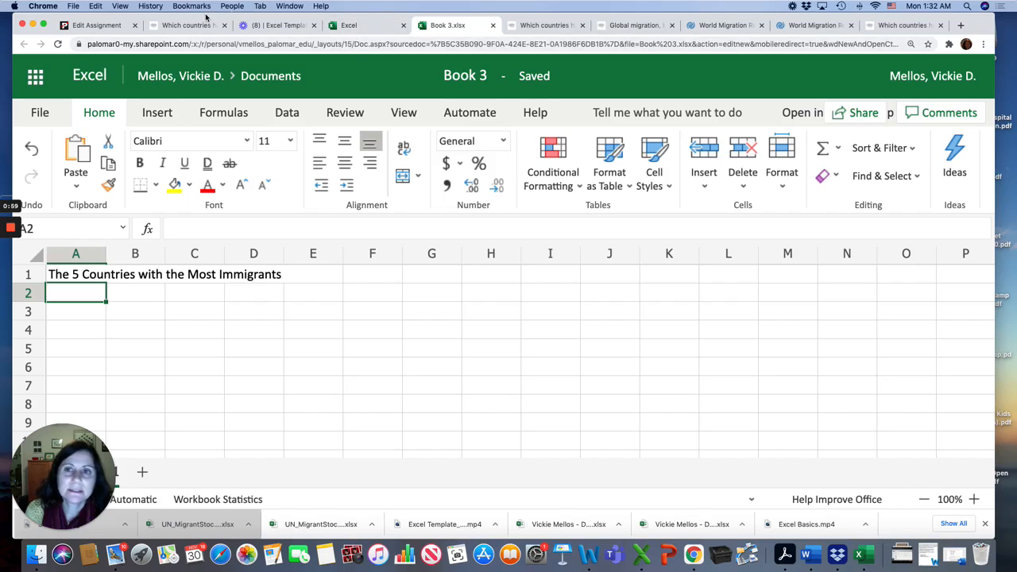
Step: Enter the column header Ranking in cell A2
left_click(97, 26)
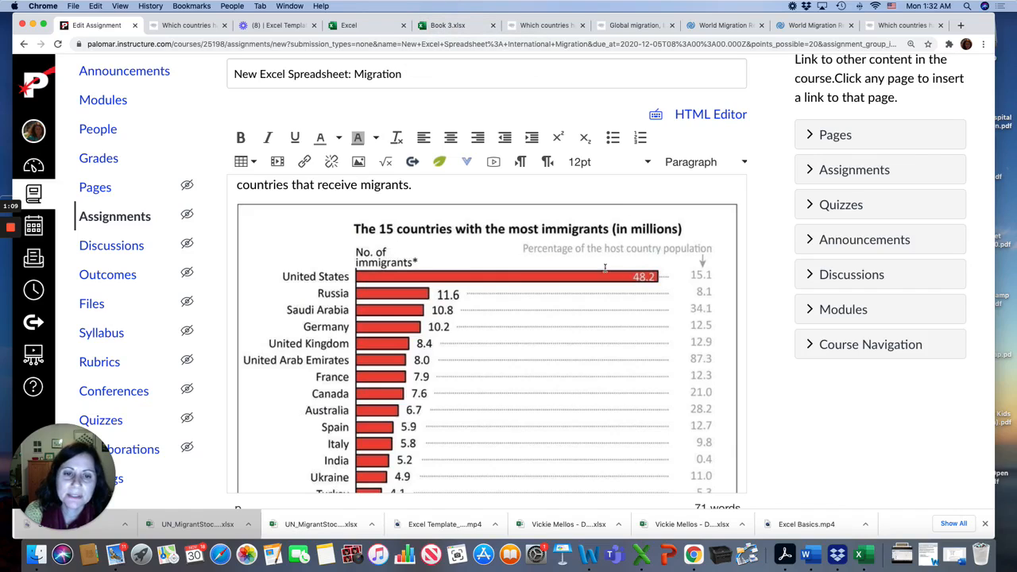
left_click(452, 26)
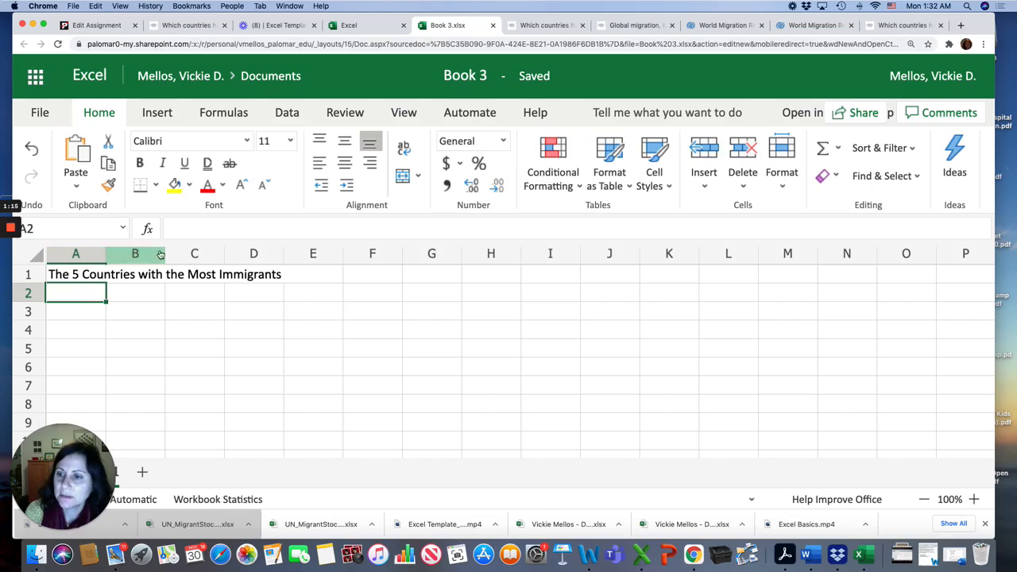
left_click(179, 236)
type("Ranking")
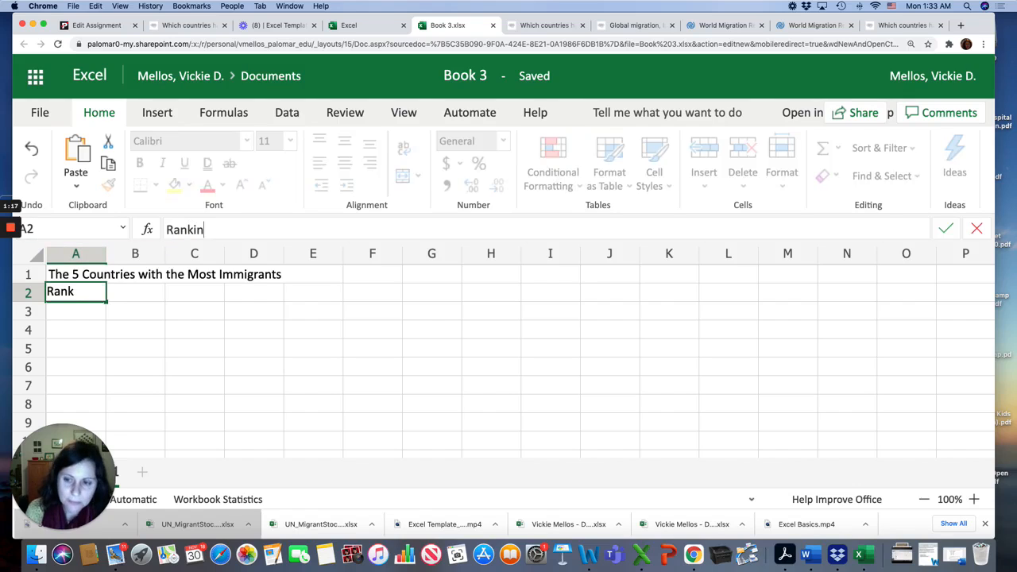
left_click(133, 296)
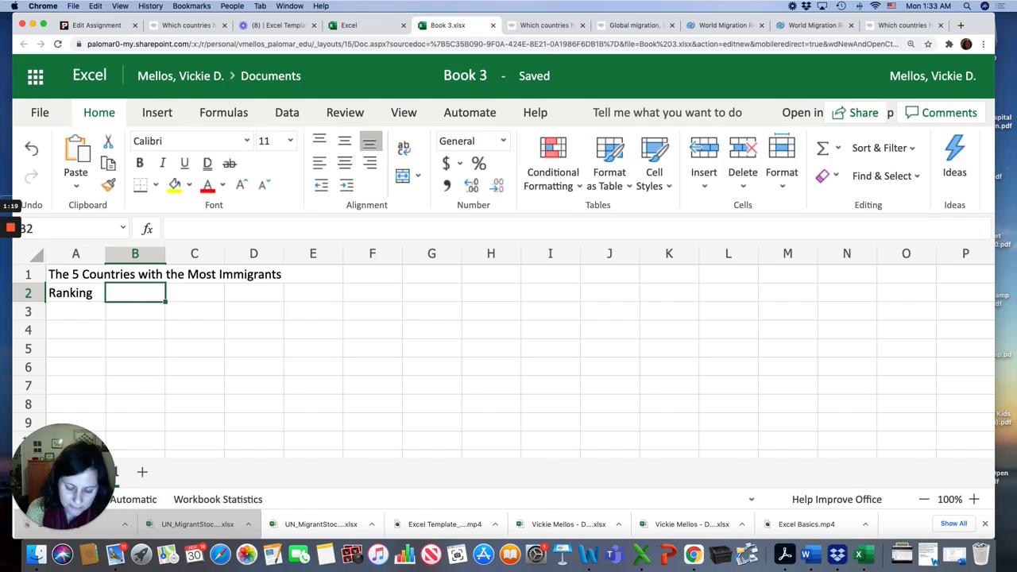
Step: Enter the headers Country in cell B2 and Number of Migrants in cell C2
type("Country")
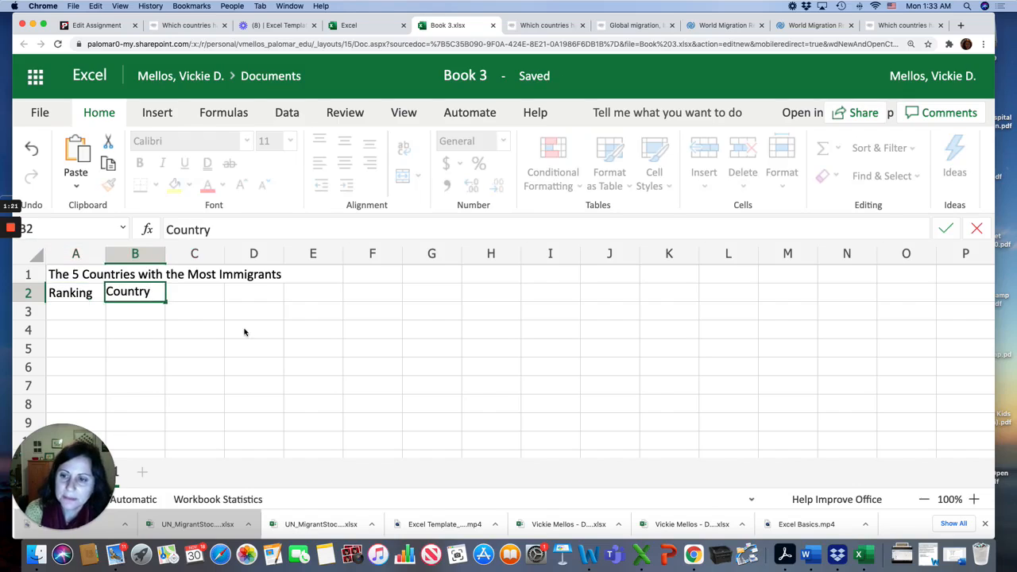
left_click(181, 294)
type("Number of ")
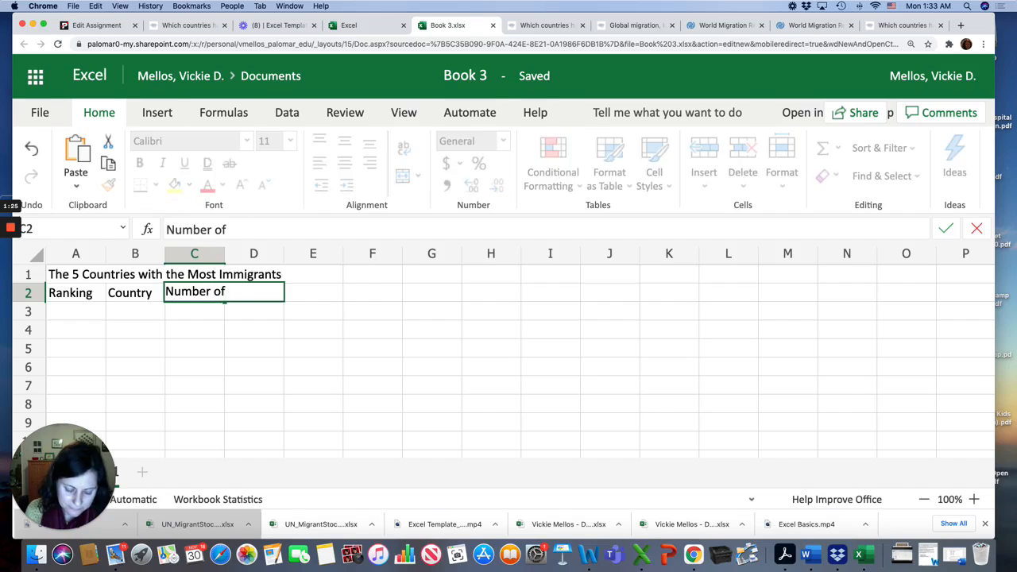
type("Migrants")
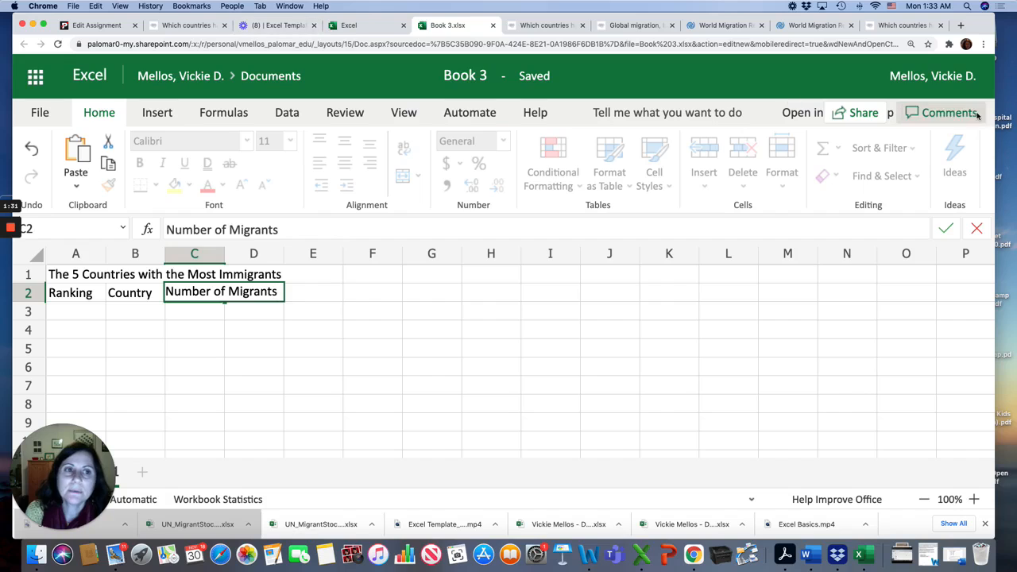
Step: Enter the header Percentage of the host country population in cell D2
left_click(898, 25)
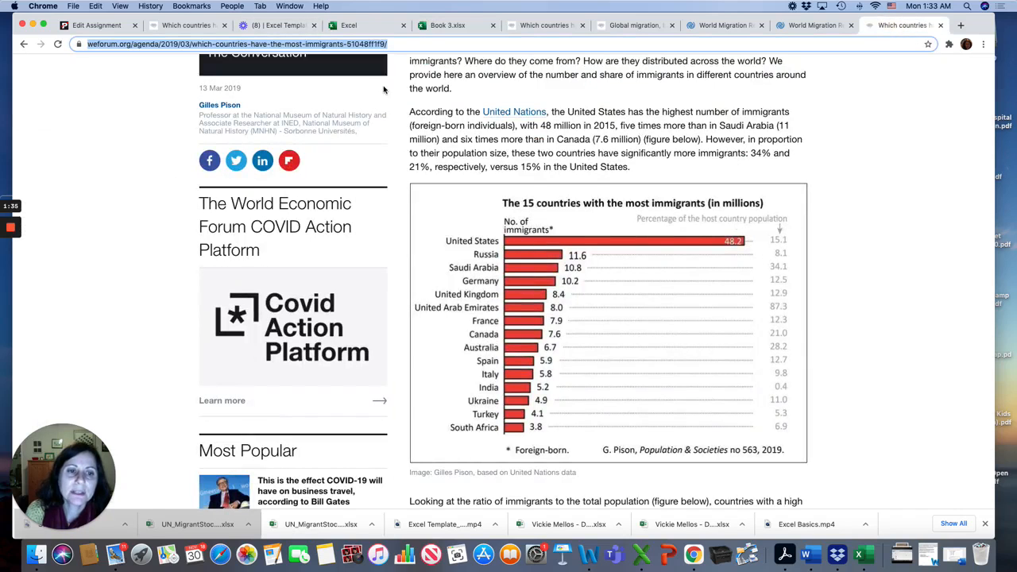
left_click(430, 29)
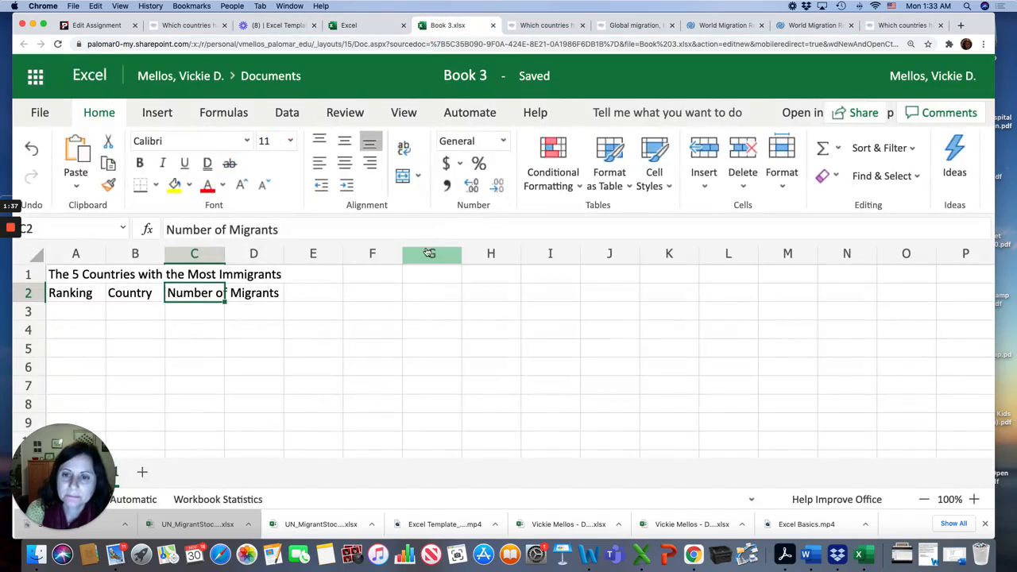
left_click(289, 297)
left_click(268, 295)
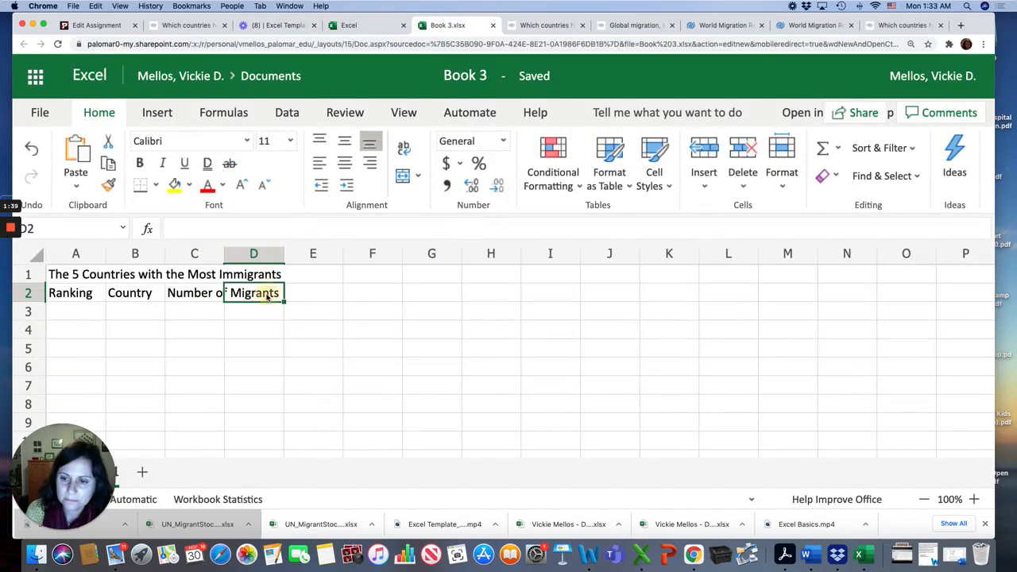
left_click(185, 229)
type("Perc")
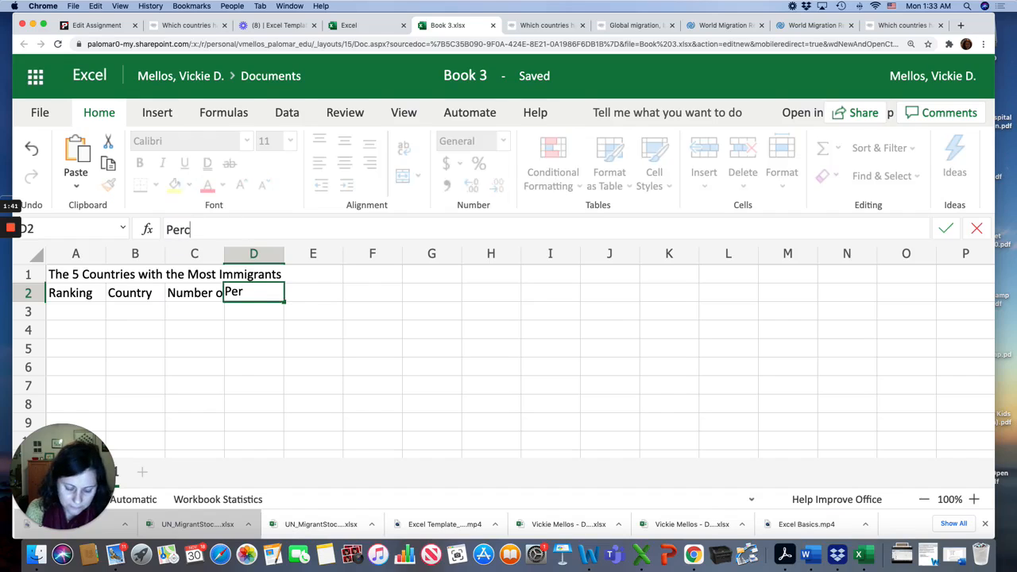
type("entage of the ")
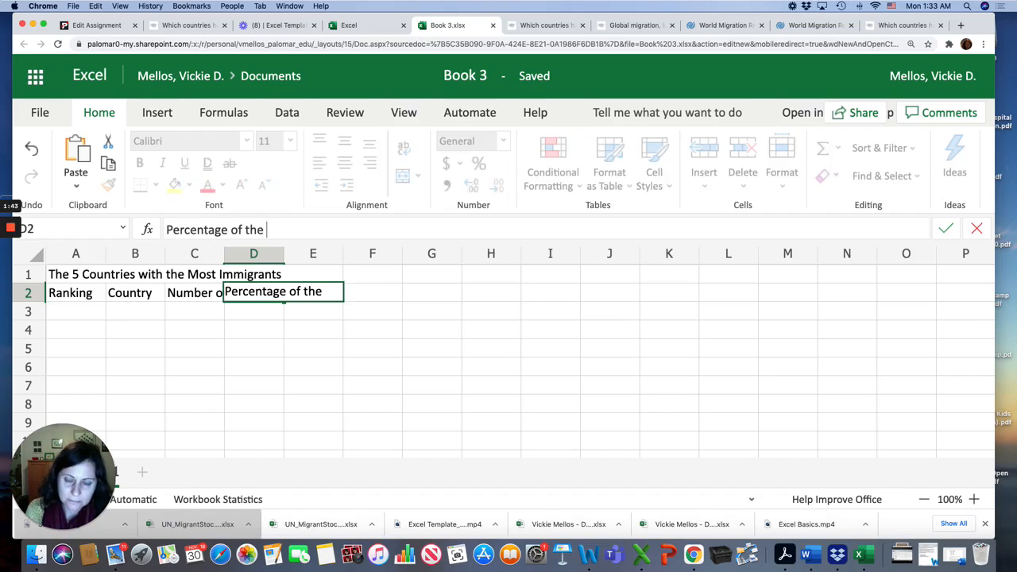
type("host country ")
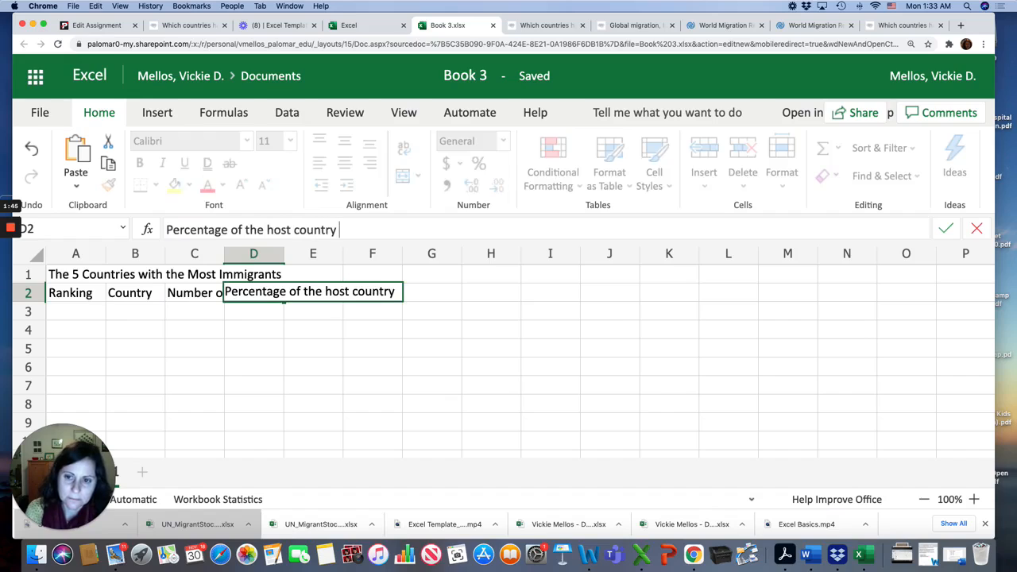
type("population")
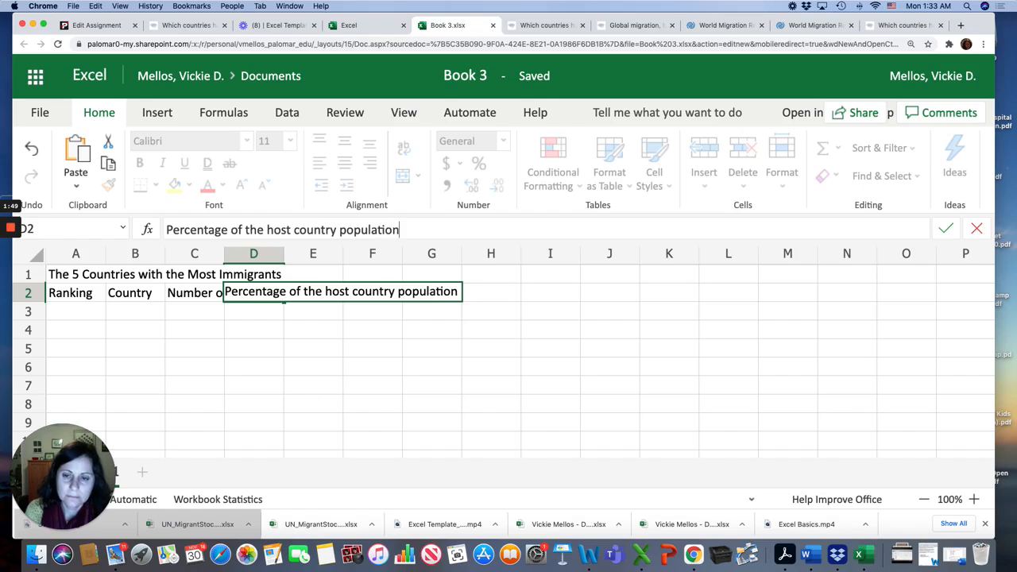
key("Return")
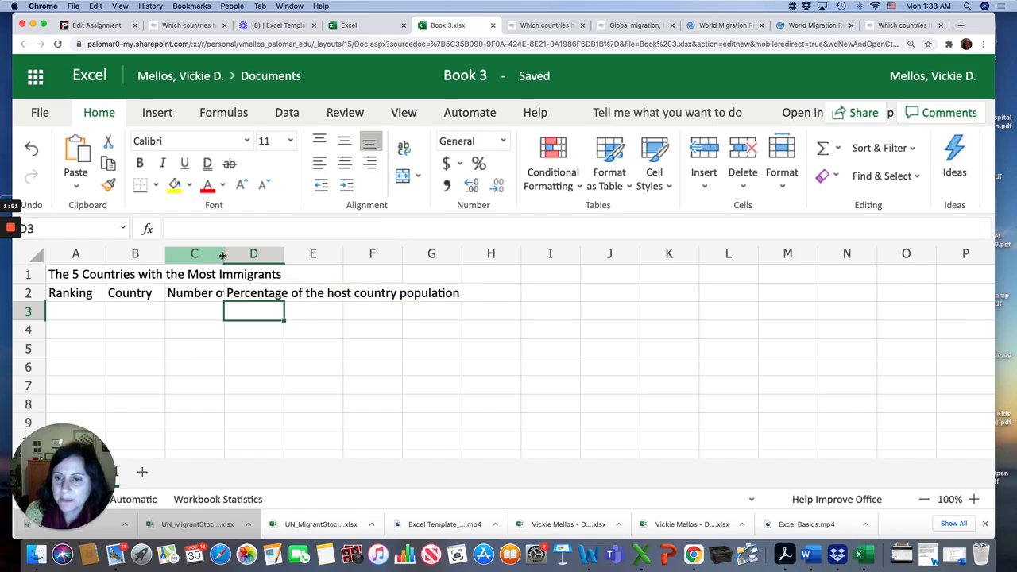
Step: Widen columns C and D so their headers fit
left_click_drag(226, 255, 518, 275)
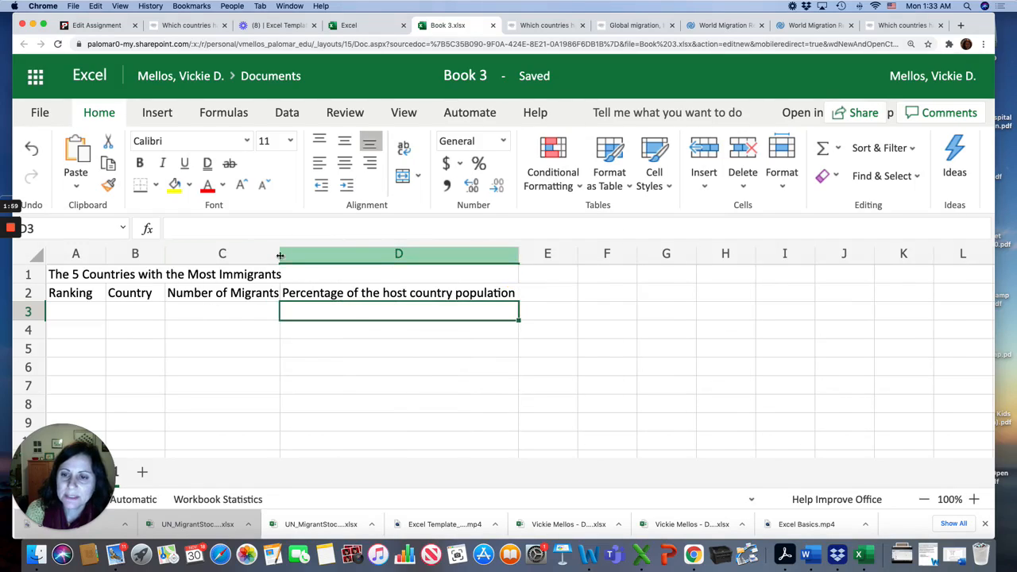
left_click_drag(282, 254, 290, 254)
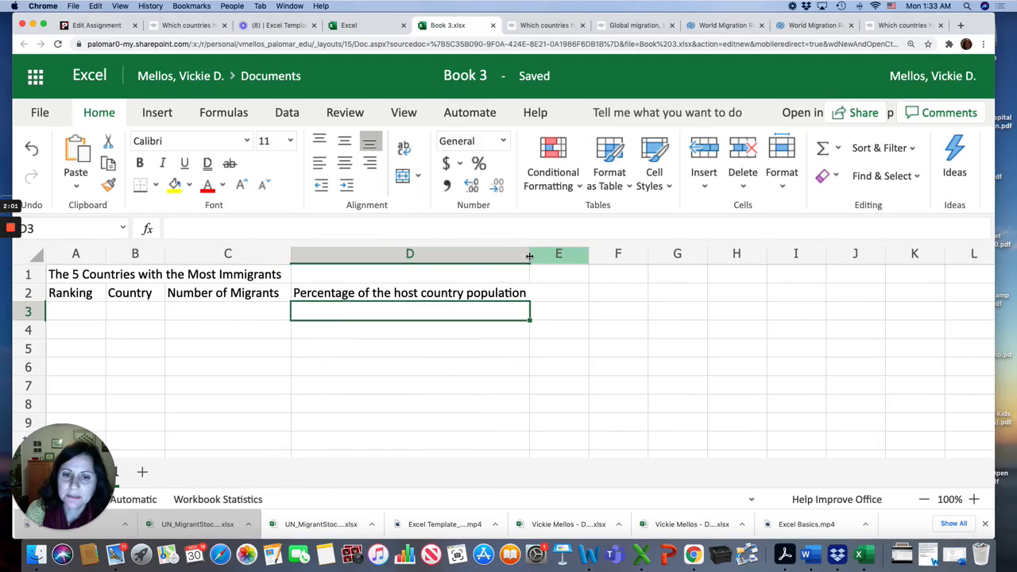
left_click_drag(531, 253, 537, 262)
Step: Format the title in cell A1 with font size 18 and red font color
left_click(127, 275)
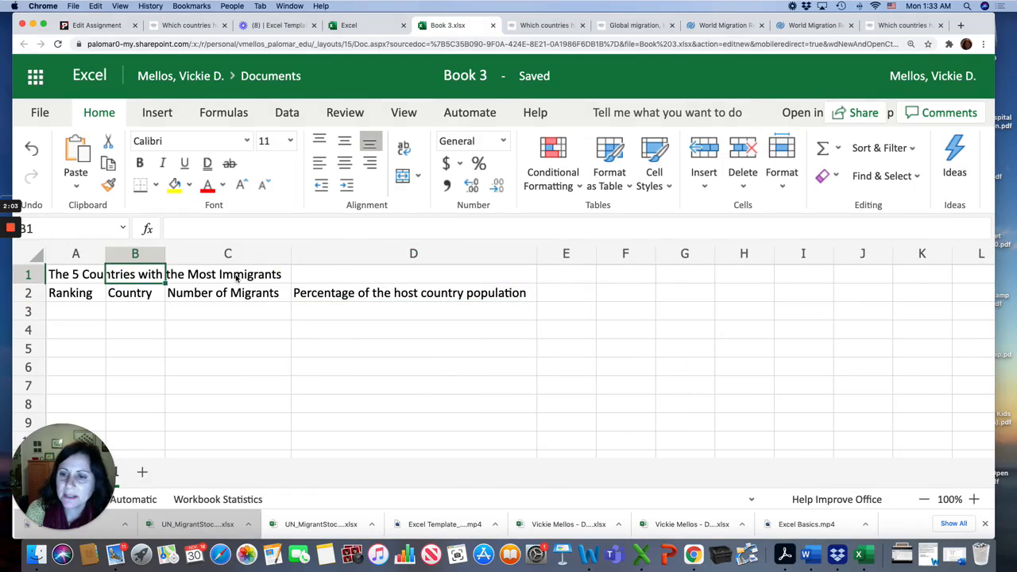
double_click(257, 275)
left_click(115, 272)
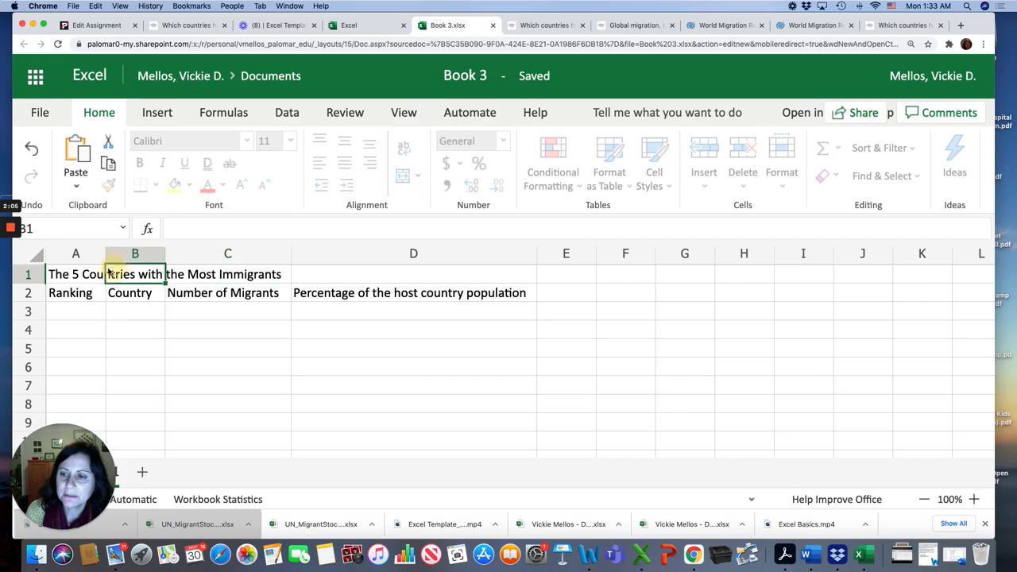
left_click(52, 273)
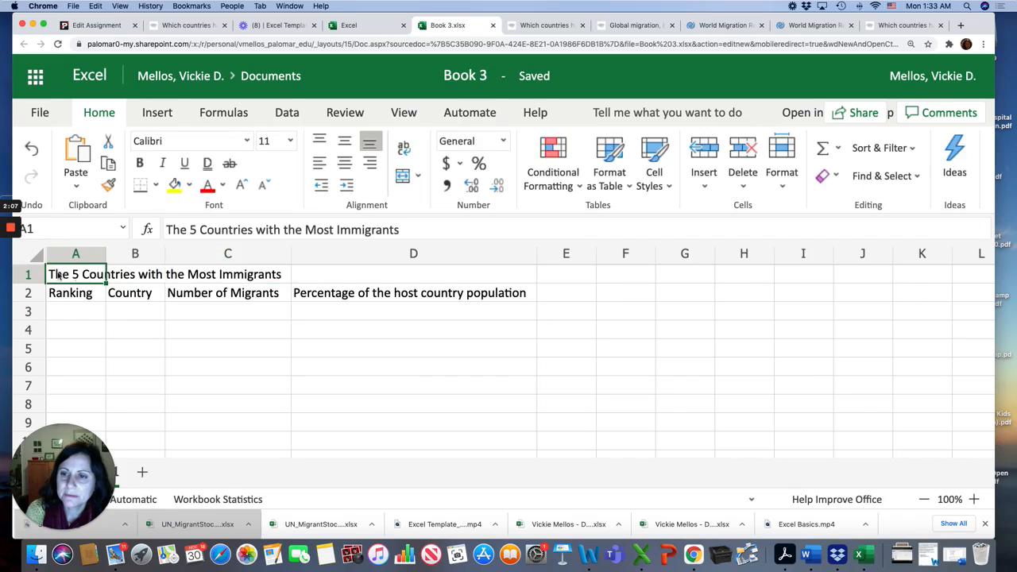
left_click(289, 141)
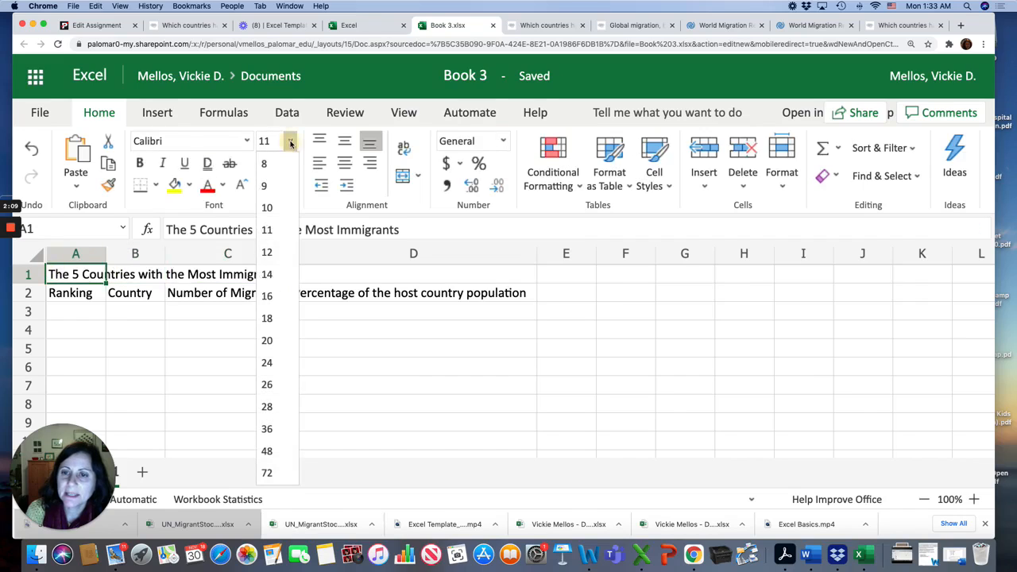
left_click(267, 317)
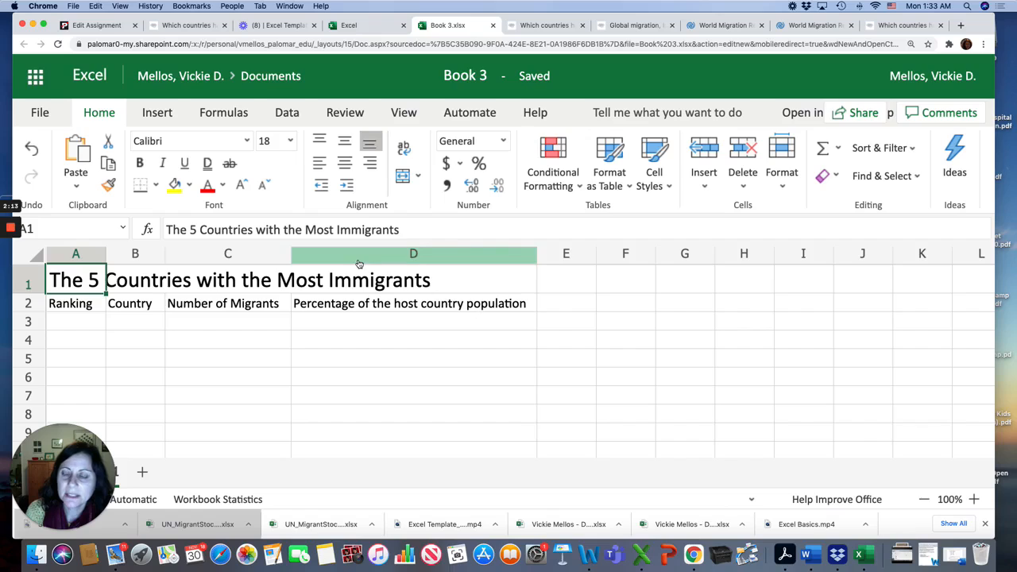
left_click(207, 184)
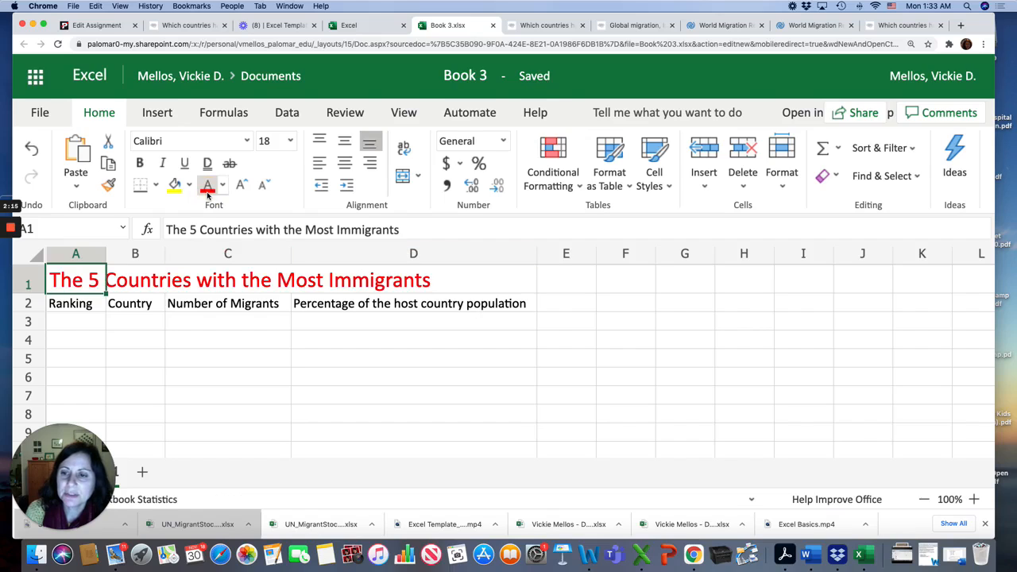
left_click(183, 312)
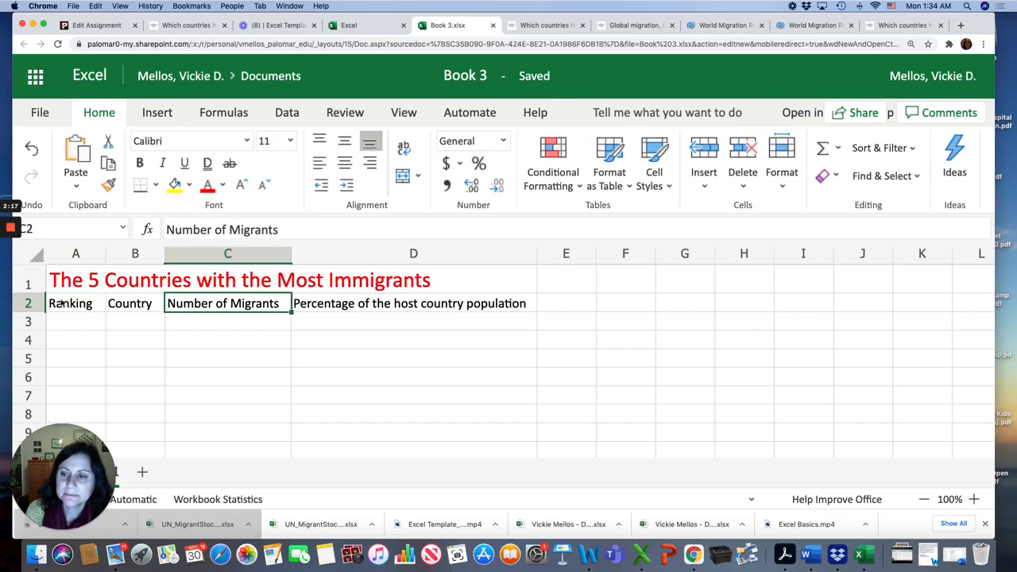
Step: Enter the rankings 1 through 5 in cells A3 to A7
left_click(66, 328)
type("1")
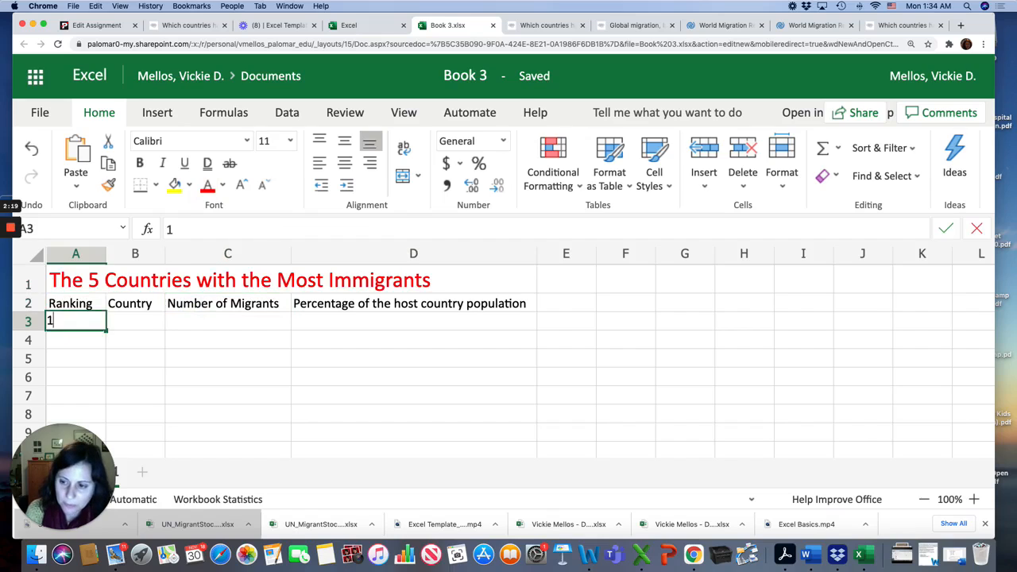
key("Return")
type("2")
key("Return")
type("3")
key("Return")
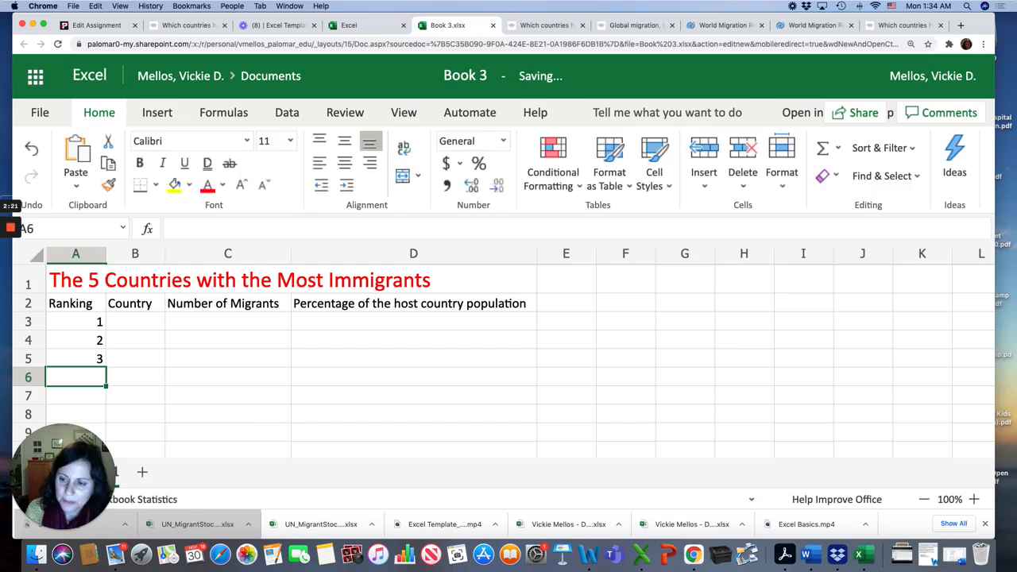
type("4")
key("Return")
type("5")
key("Return")
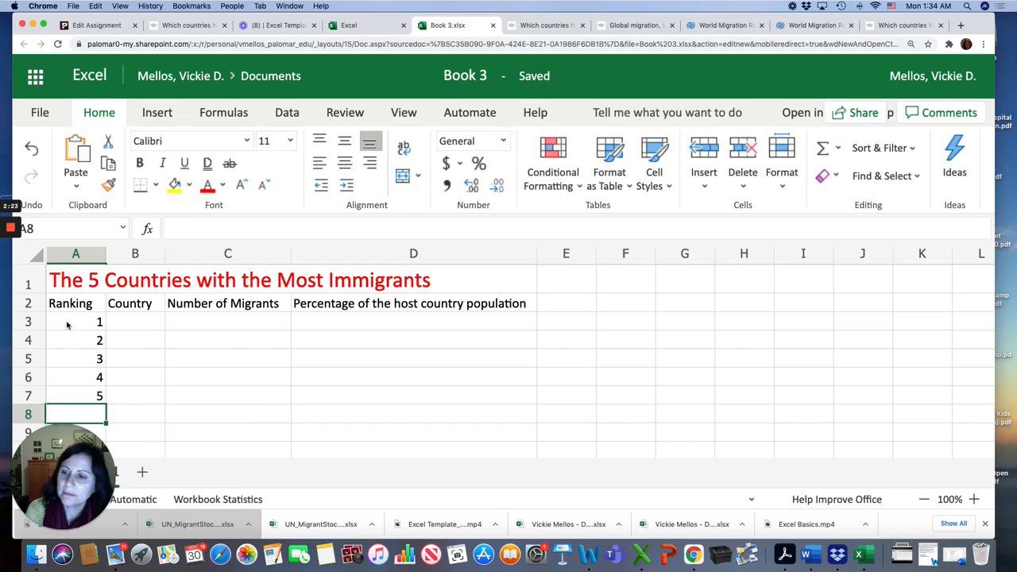
Step: Center the ranking numbers in cells A3 to A7
left_click_drag(101, 322, 99, 394)
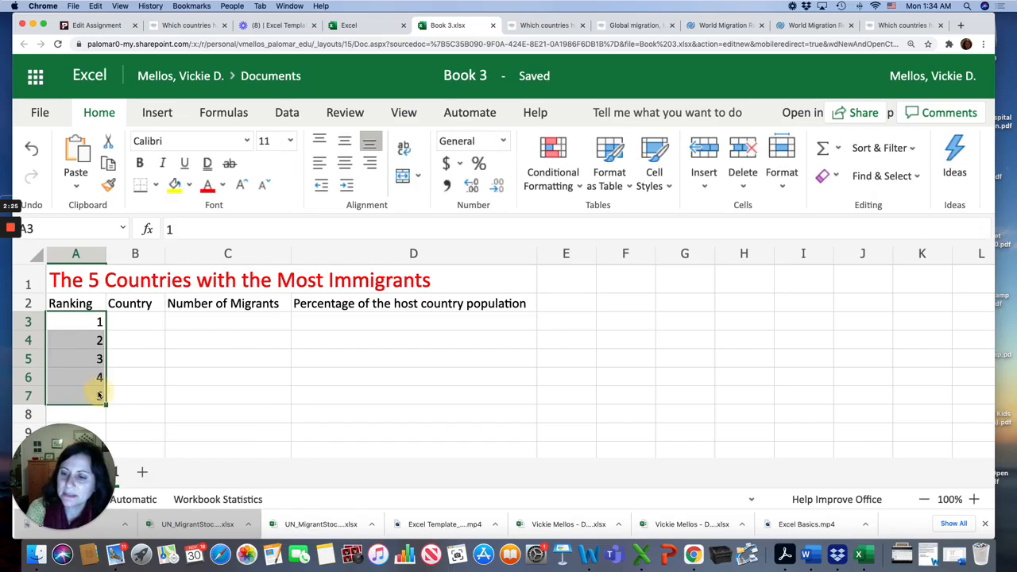
left_click(344, 163)
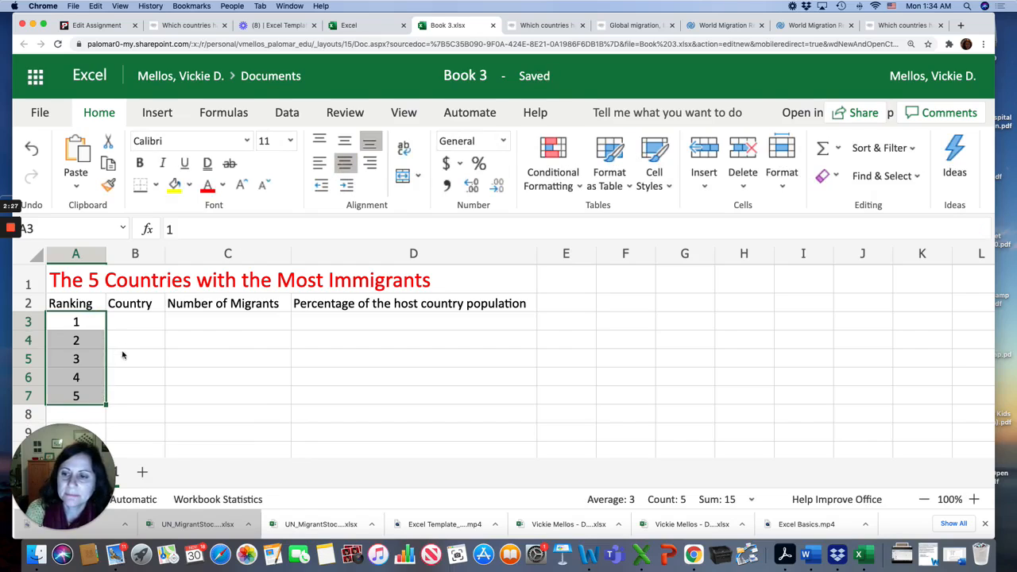
Step: Enter the countries USA, Russia and Saudi Arabia in cells B3 to B5, consulting the source article
left_click(124, 326)
type("USA")
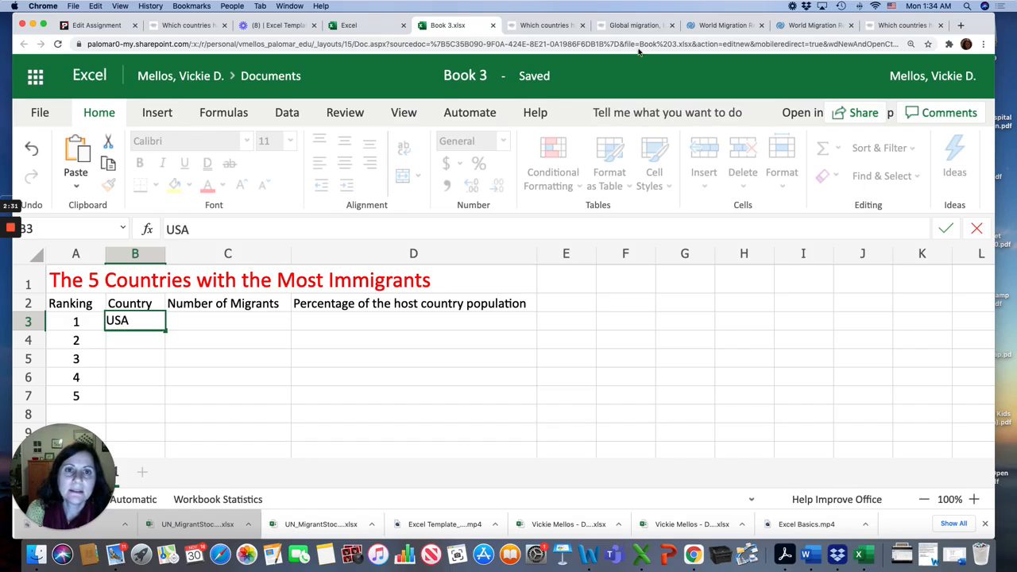
left_click(902, 25)
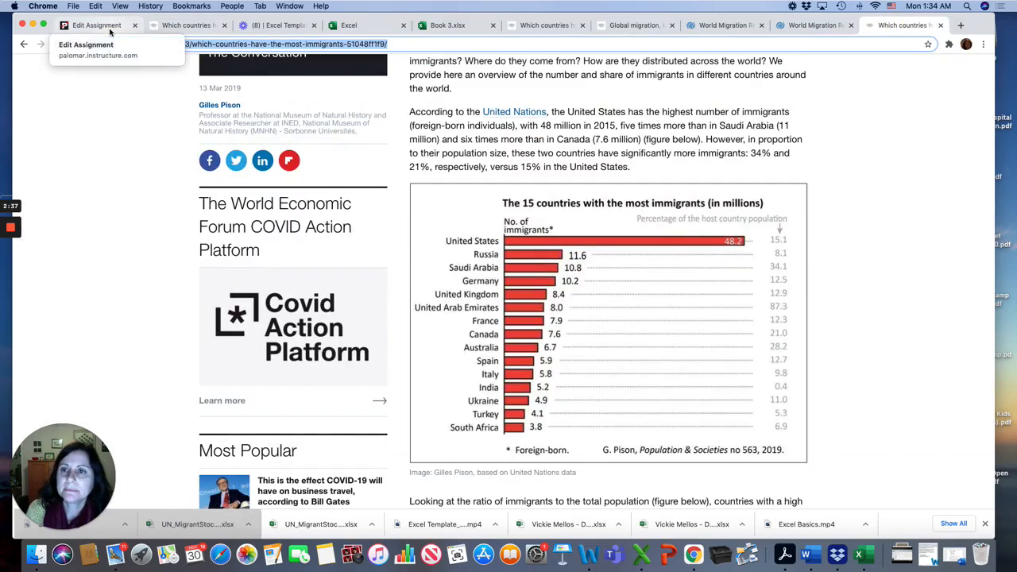
left_click(445, 25)
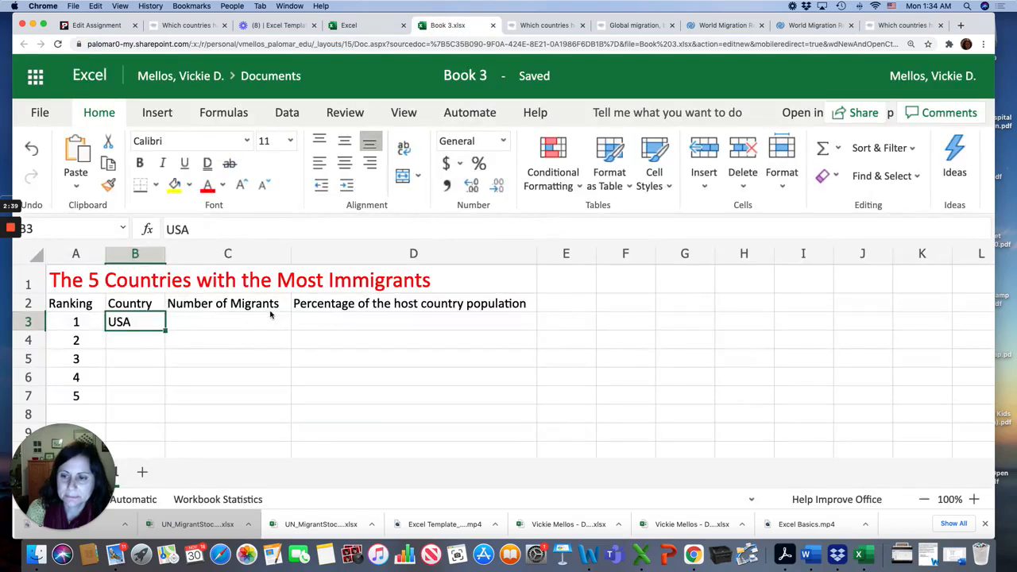
left_click(117, 338)
type("Ru")
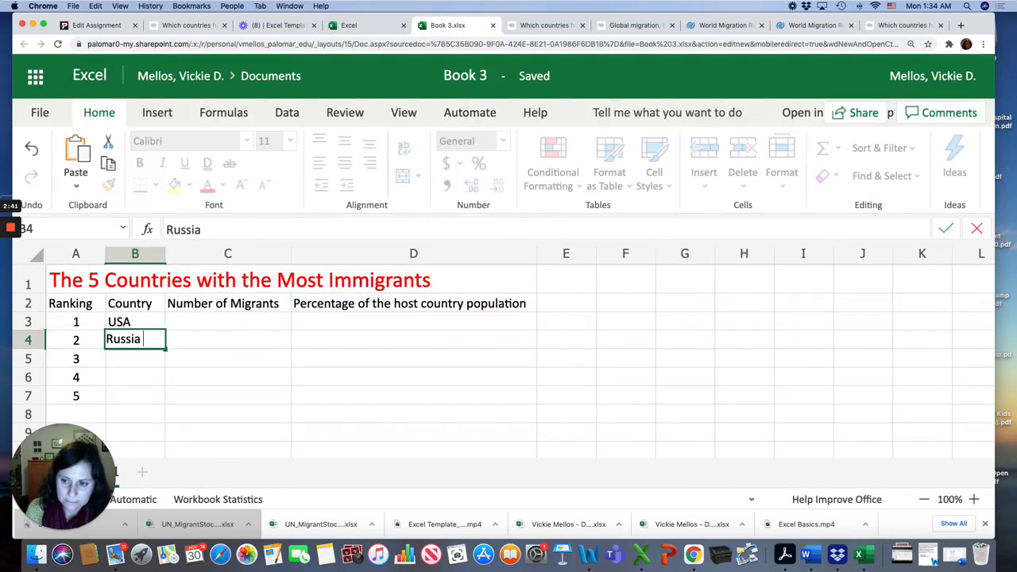
type("ssia")
key("Tab")
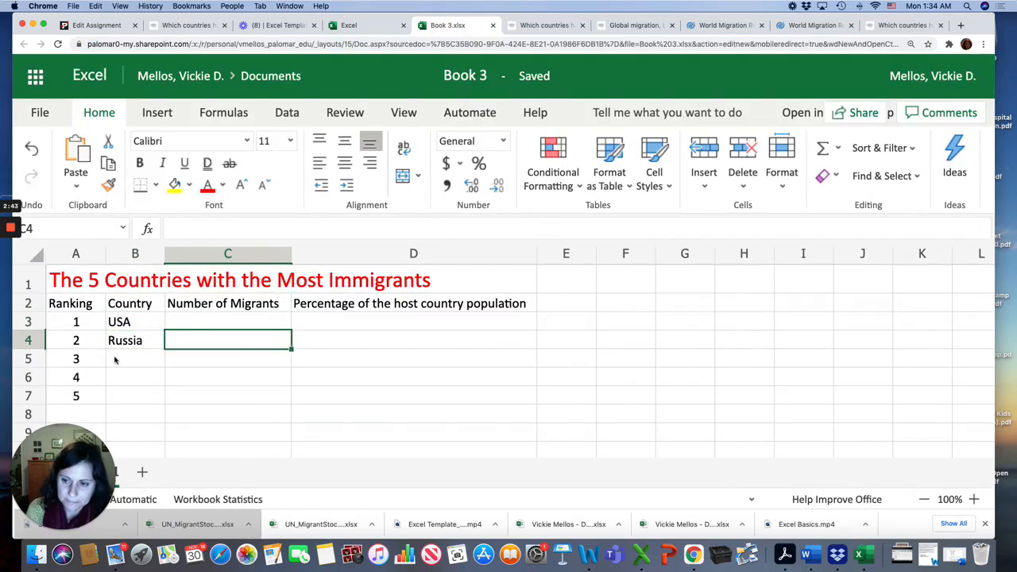
left_click(115, 359)
type("Saudi A")
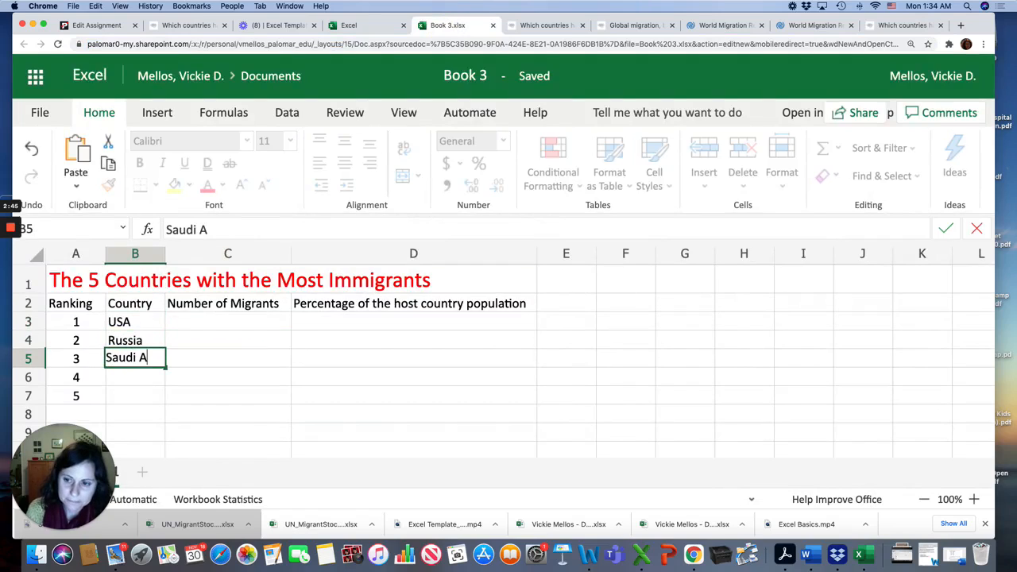
type("rabia")
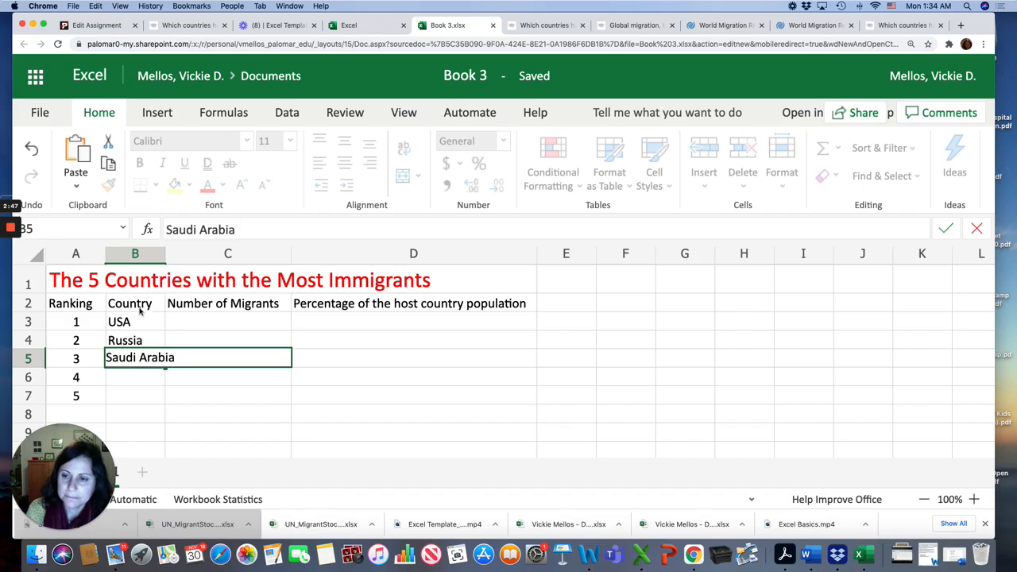
Step: Widen column B so Saudi Arabia fits
left_click(166, 302)
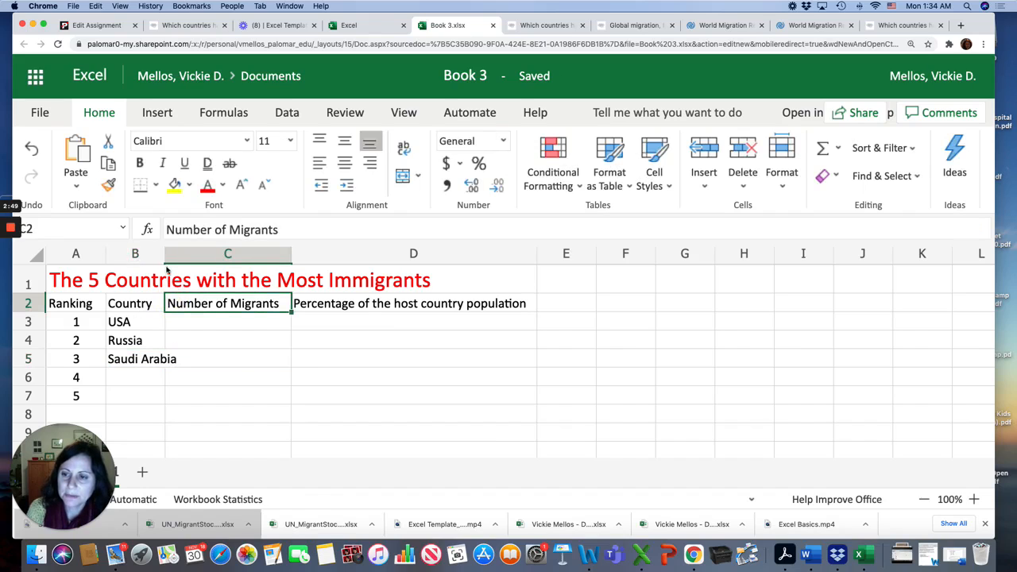
left_click_drag(165, 253, 182, 258)
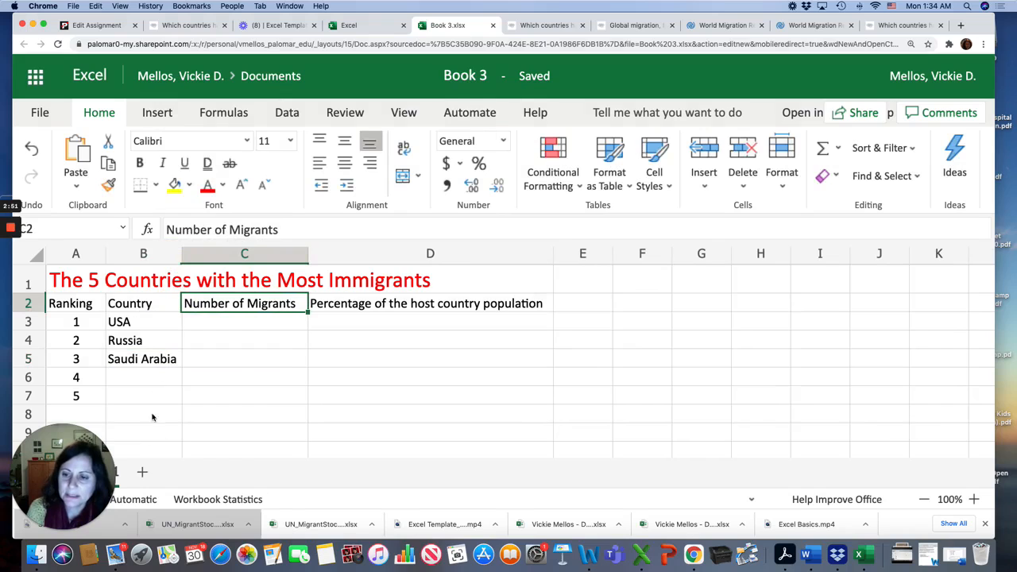
Step: Check the source article and enter 48.2 as the USA's number of immigrants in cell C3
left_click(901, 24)
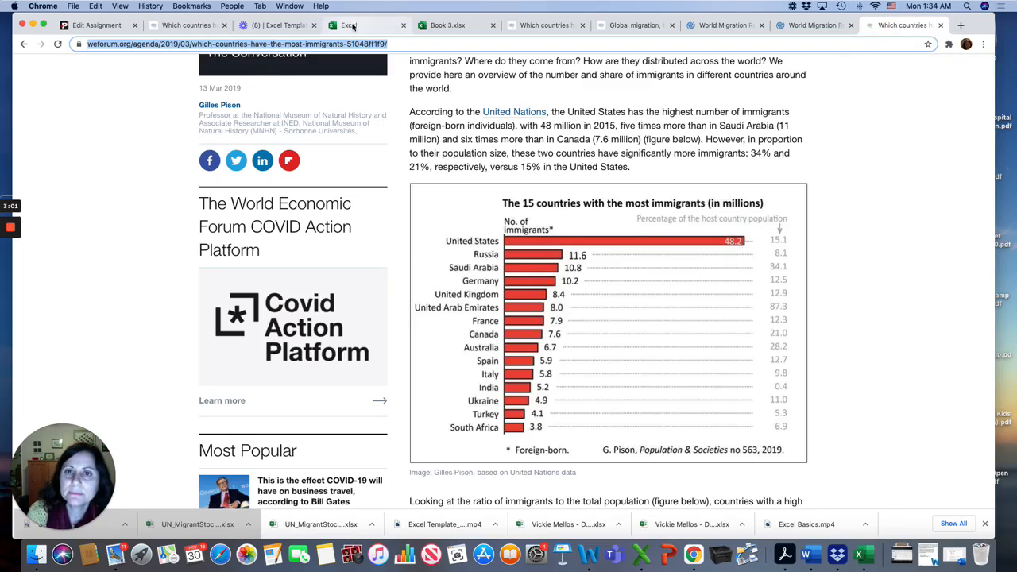
left_click(453, 26)
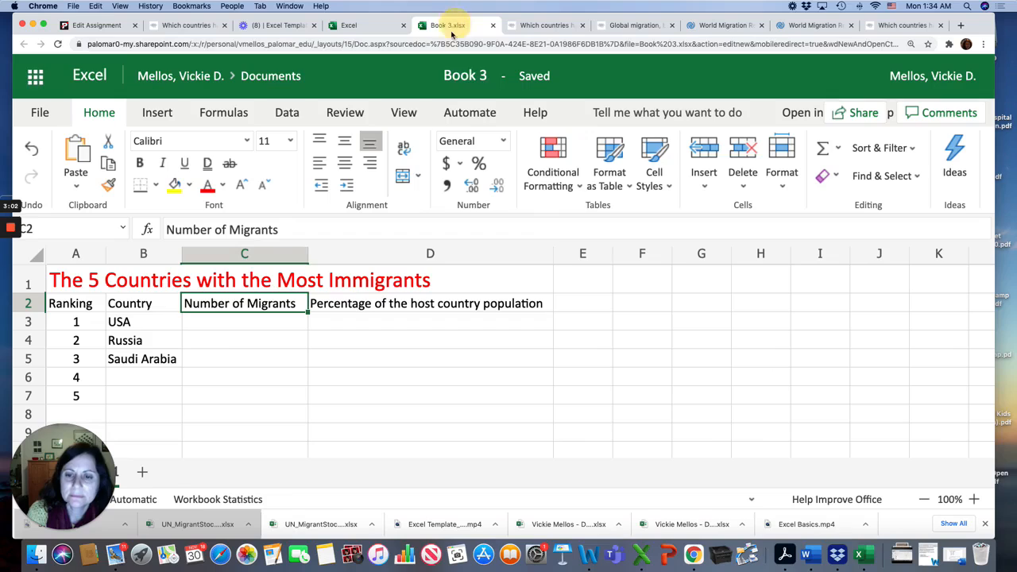
left_click(241, 321)
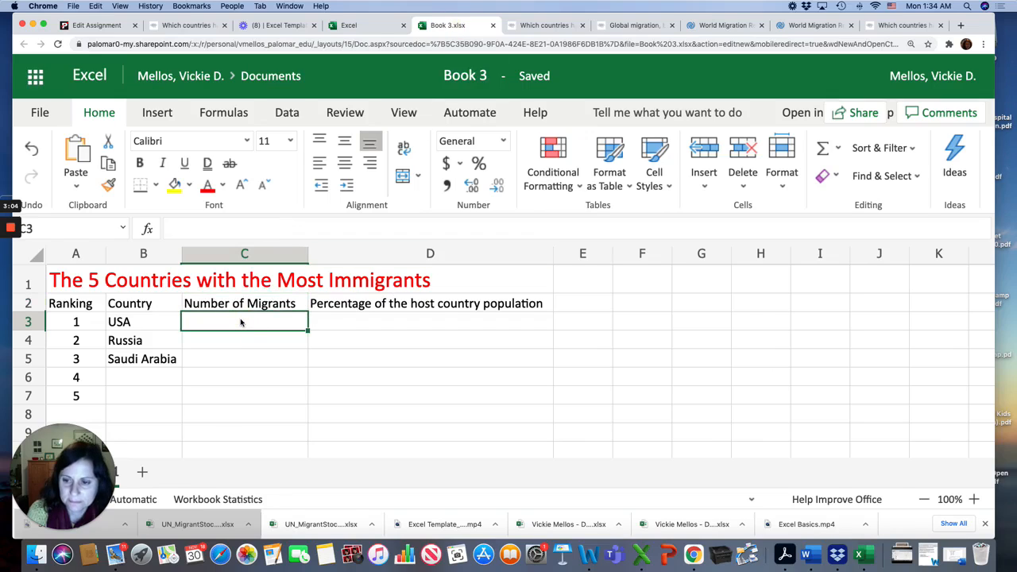
left_click(179, 230)
type("48.2")
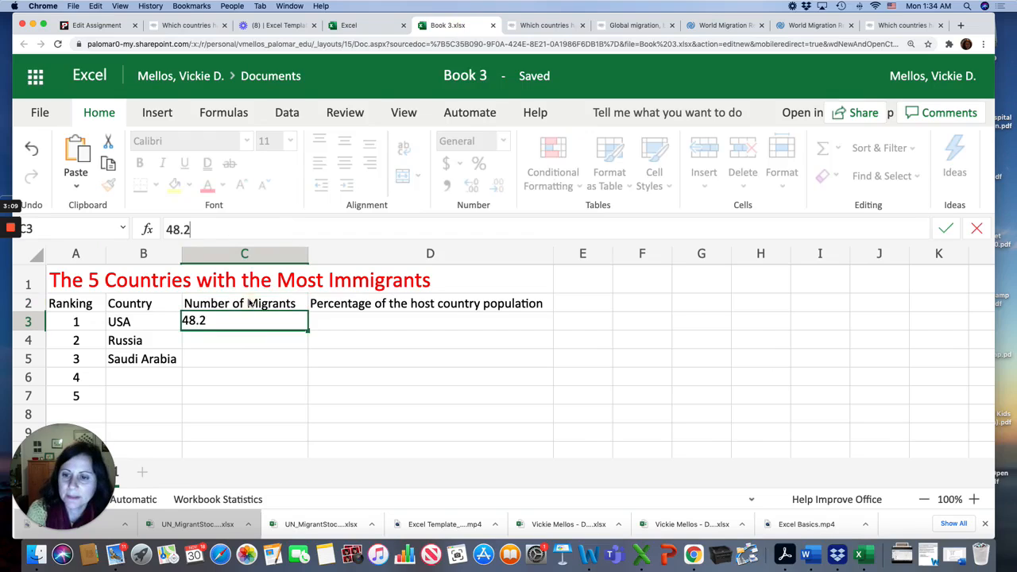
left_click(250, 303)
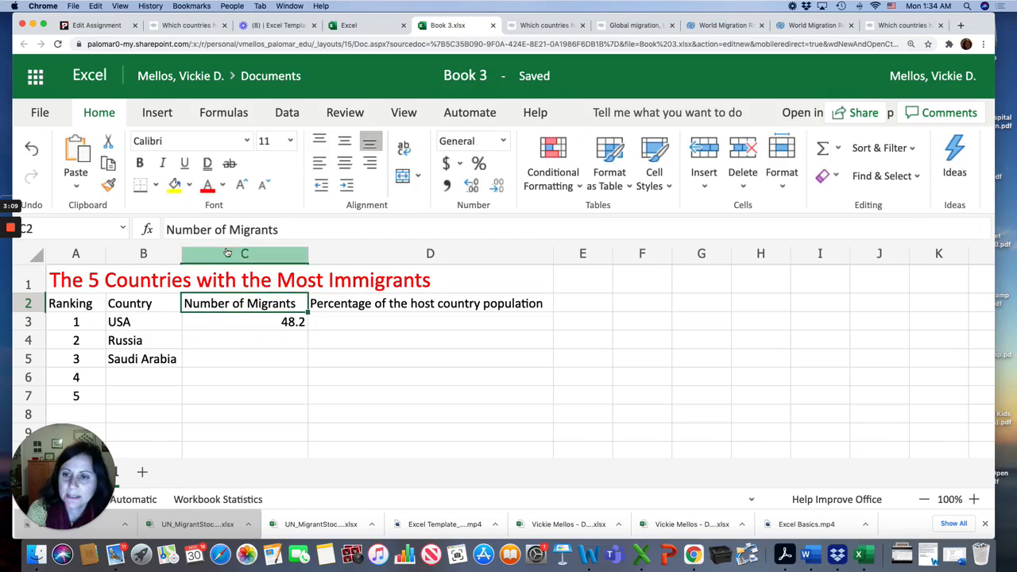
Step: Rename the C2 header to Number of Immigrants and widen column C to fit it
double_click(245, 230)
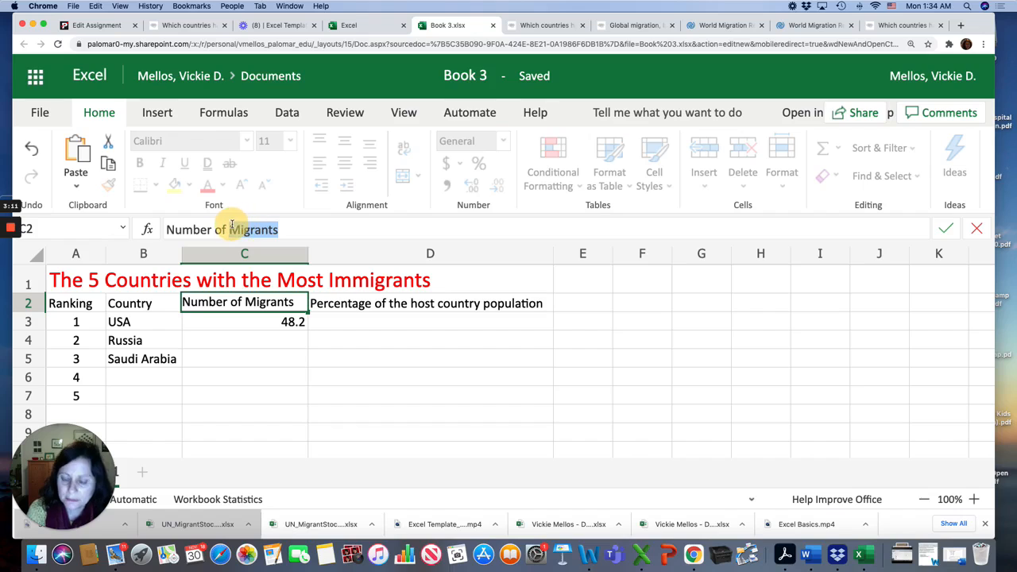
type("Immigran")
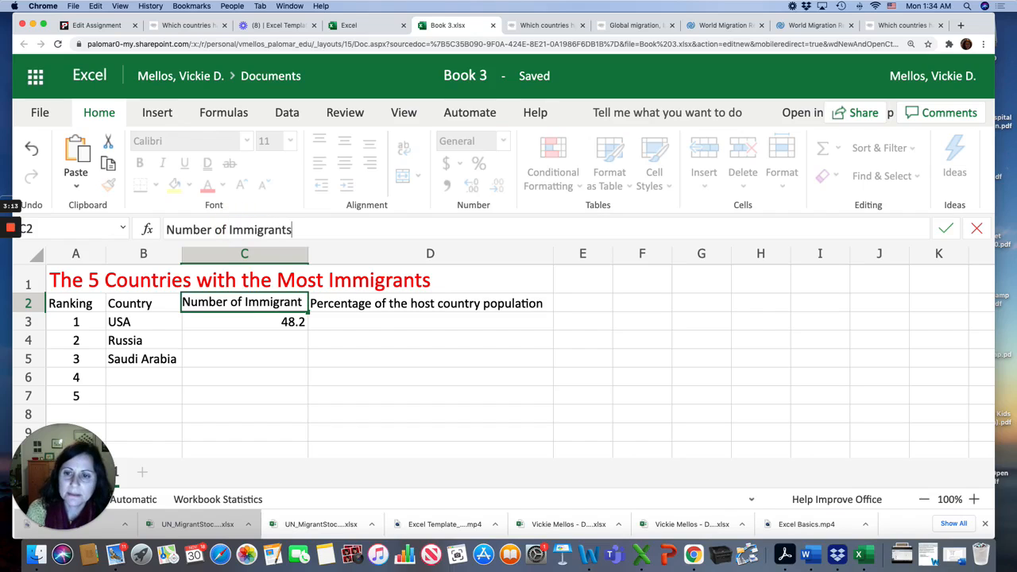
type("ts")
key("Return")
left_click_drag(309, 249, 324, 248)
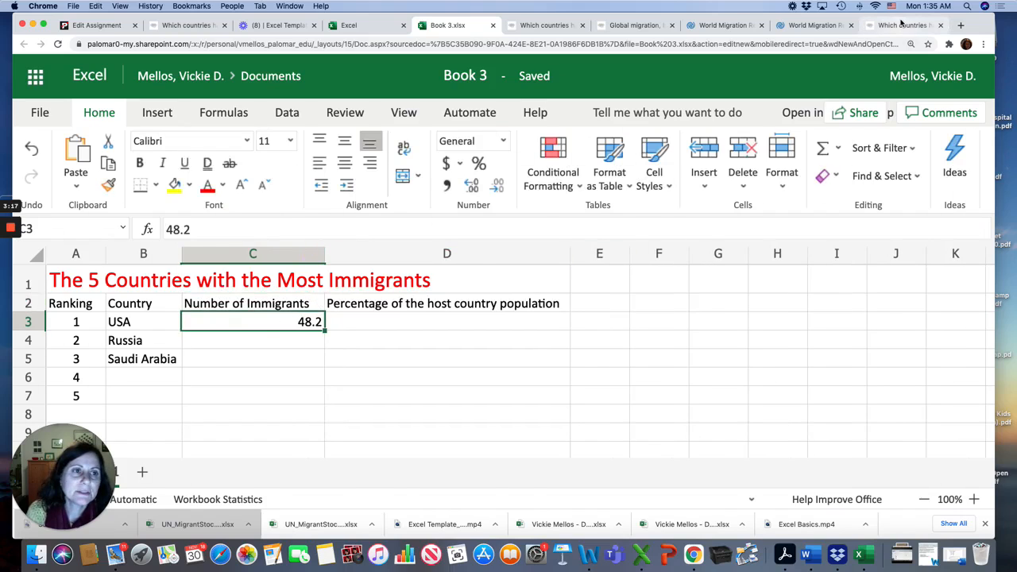
Step: Check the source article and enter 15.1 as the USA's host population percentage in cell D3
left_click(901, 24)
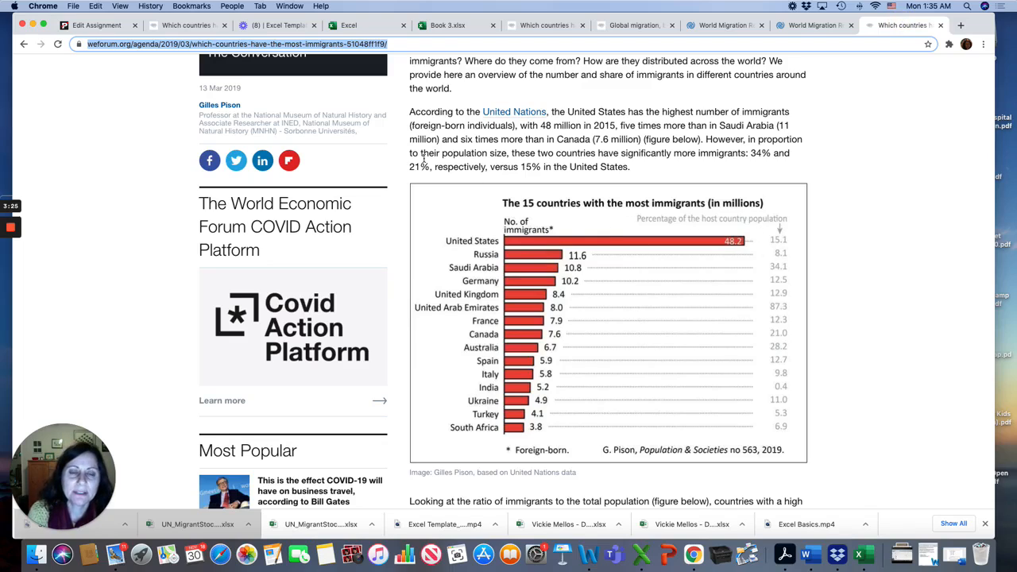
left_click(450, 27)
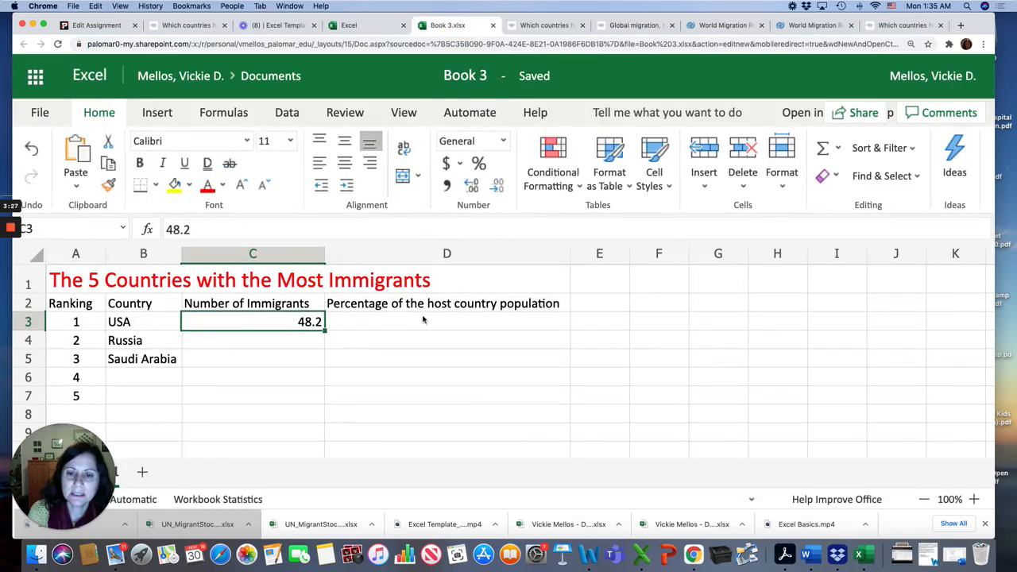
left_click(360, 329)
type("15.1")
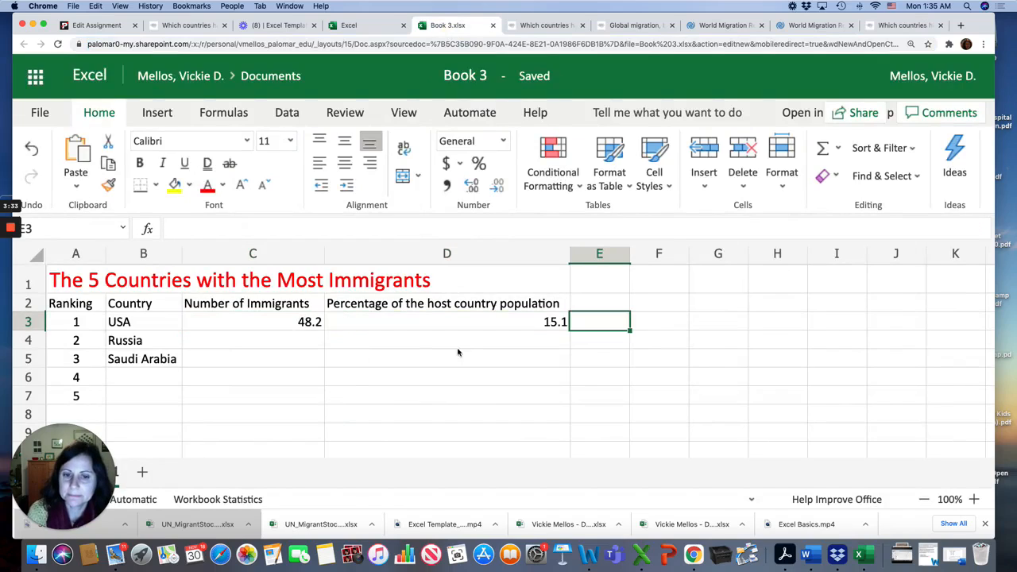
Step: Change cell C3 to read 48.2 million
left_click(308, 309)
left_click(317, 324)
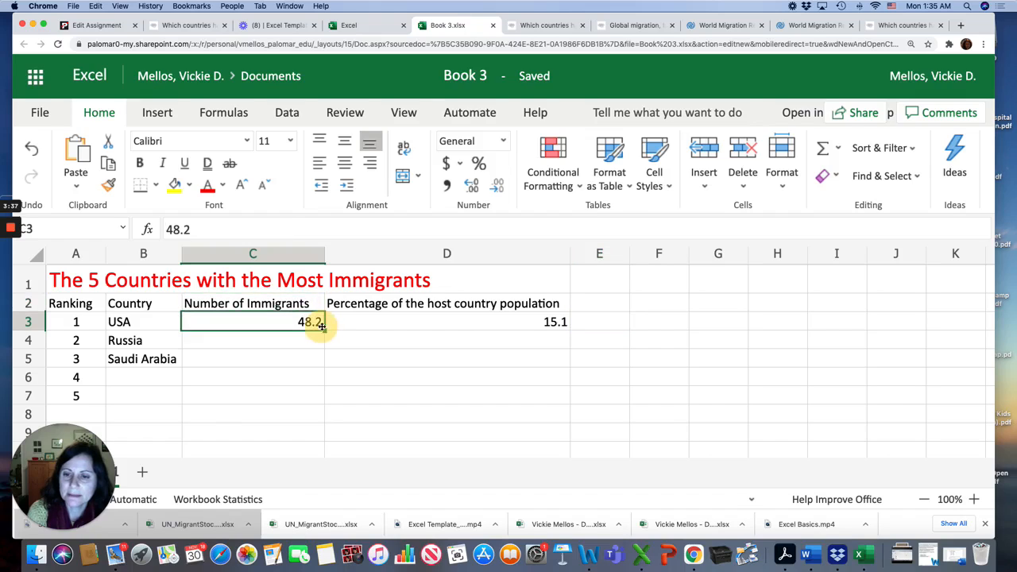
left_click(203, 224)
type("mill")
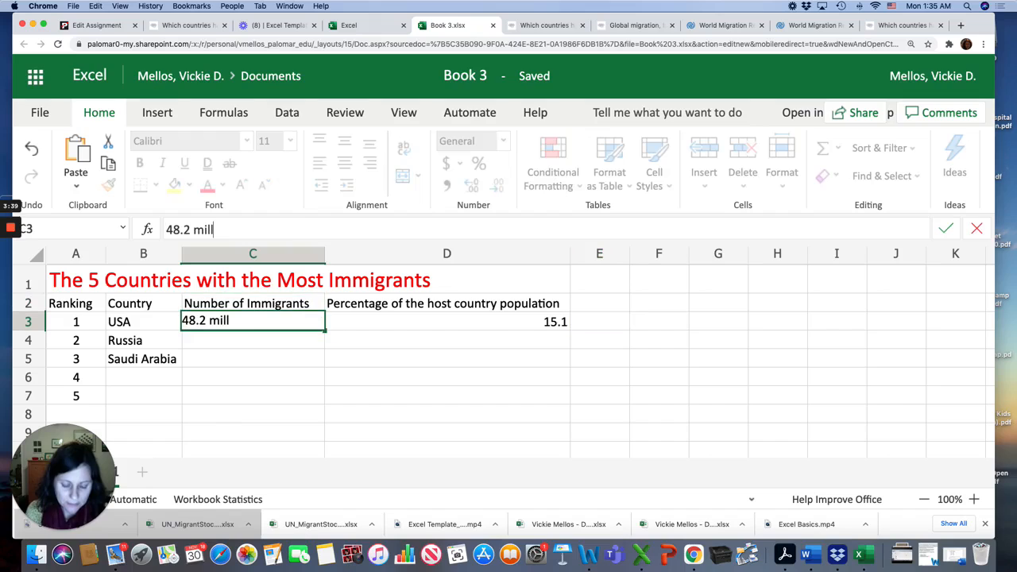
type("ion")
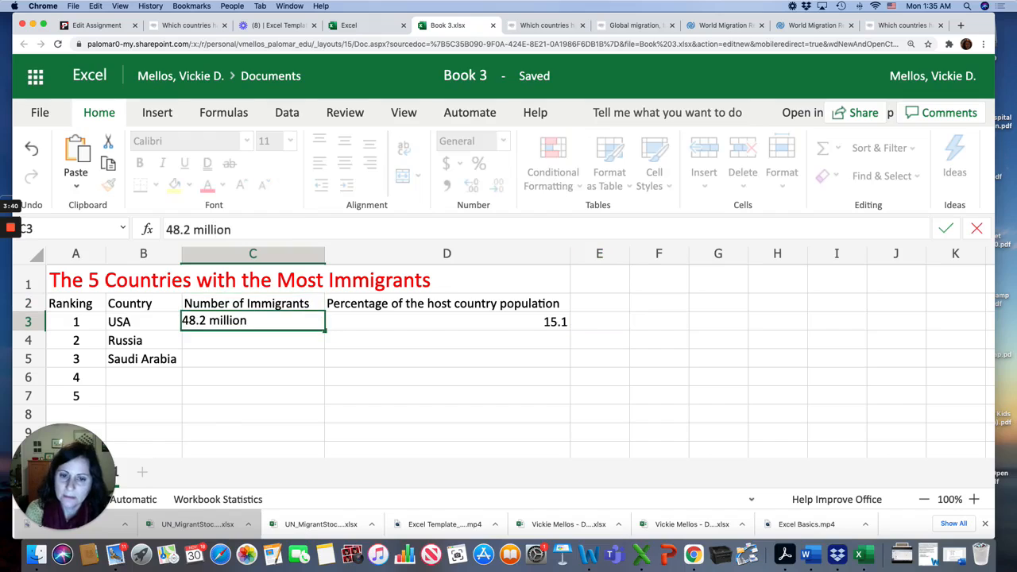
left_click(542, 324)
Step: Add a percent sign to the USA's percentage in cell D3
left_click(292, 221)
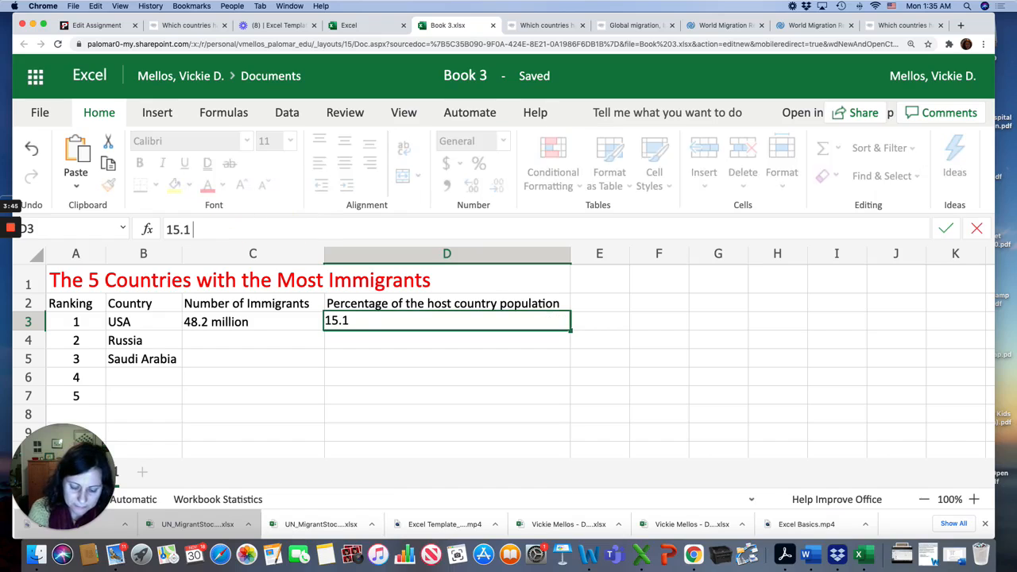
type("%")
left_click(233, 376)
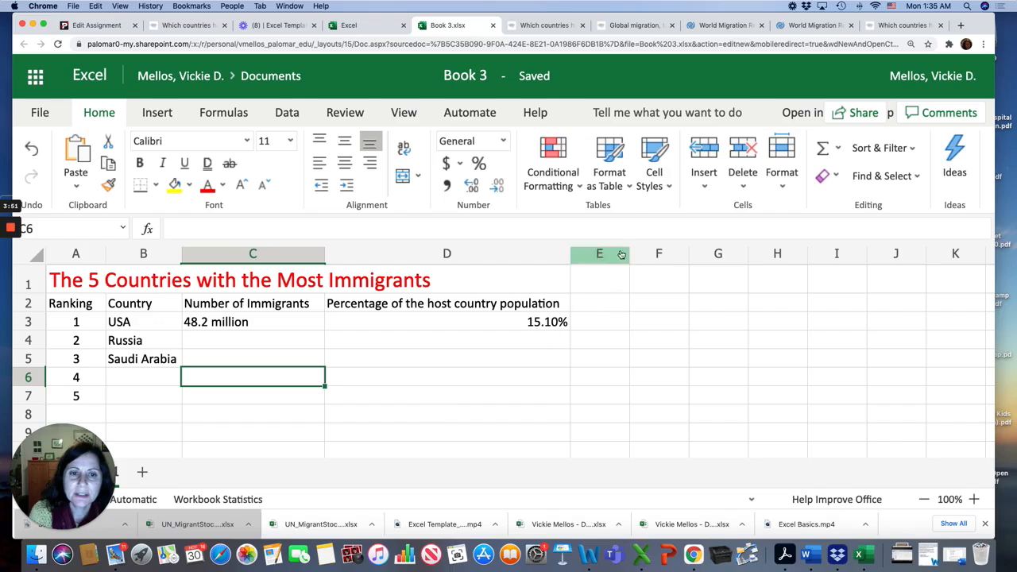
Step: Apply the Title cell style to the title in A1 and set its font color back to red
left_click(377, 283)
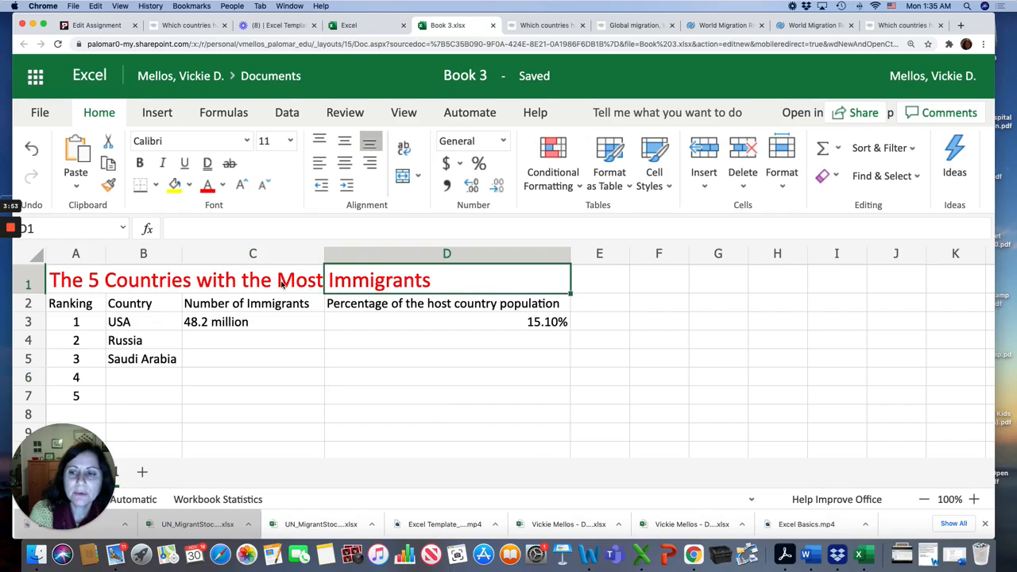
left_click(80, 284)
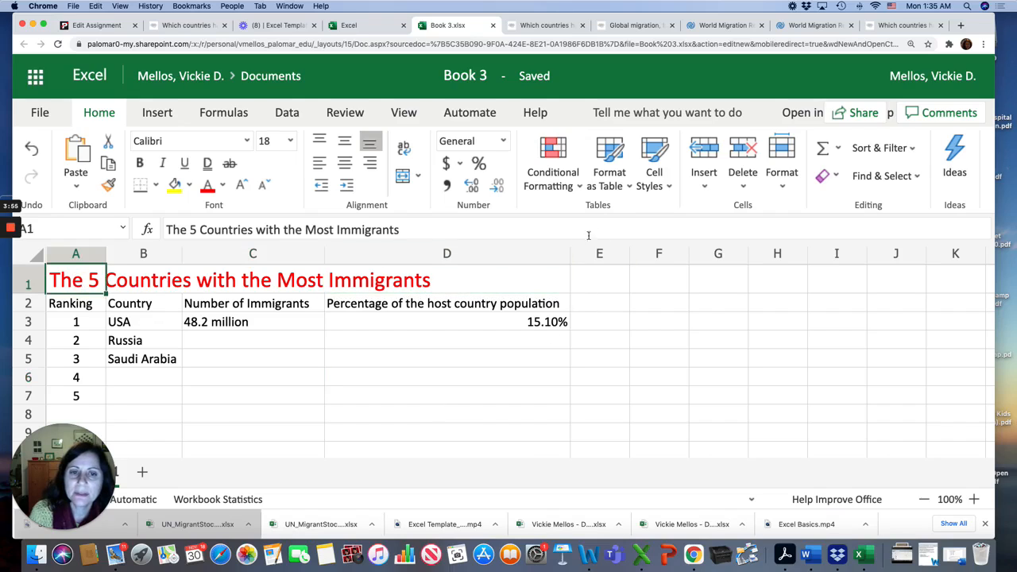
left_click(665, 186)
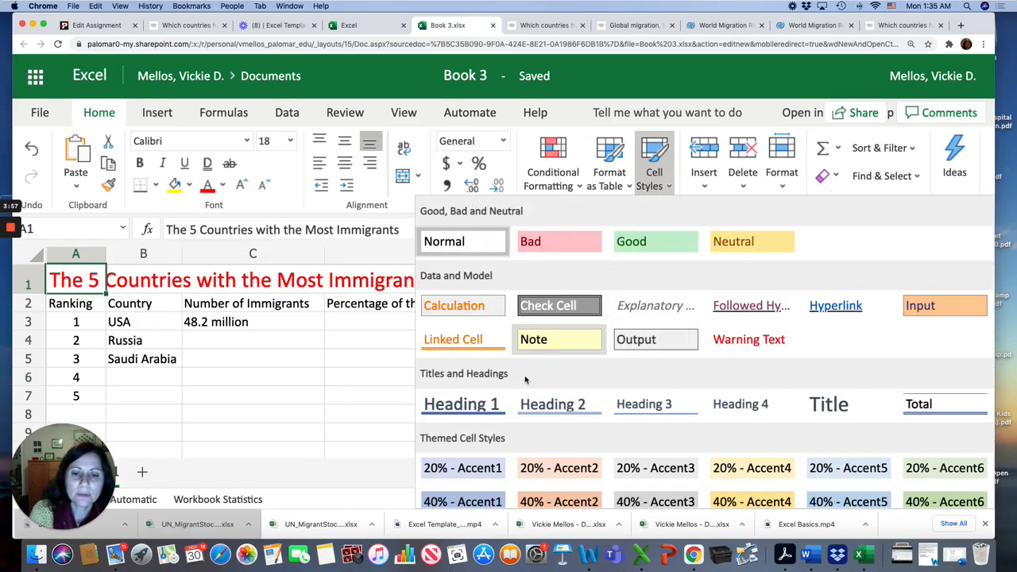
left_click(827, 405)
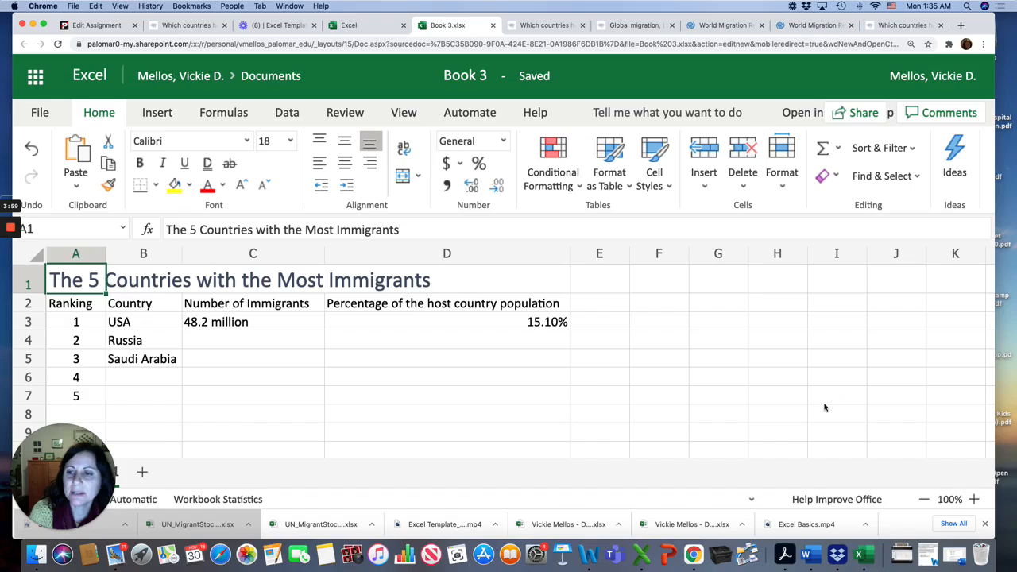
left_click(208, 185)
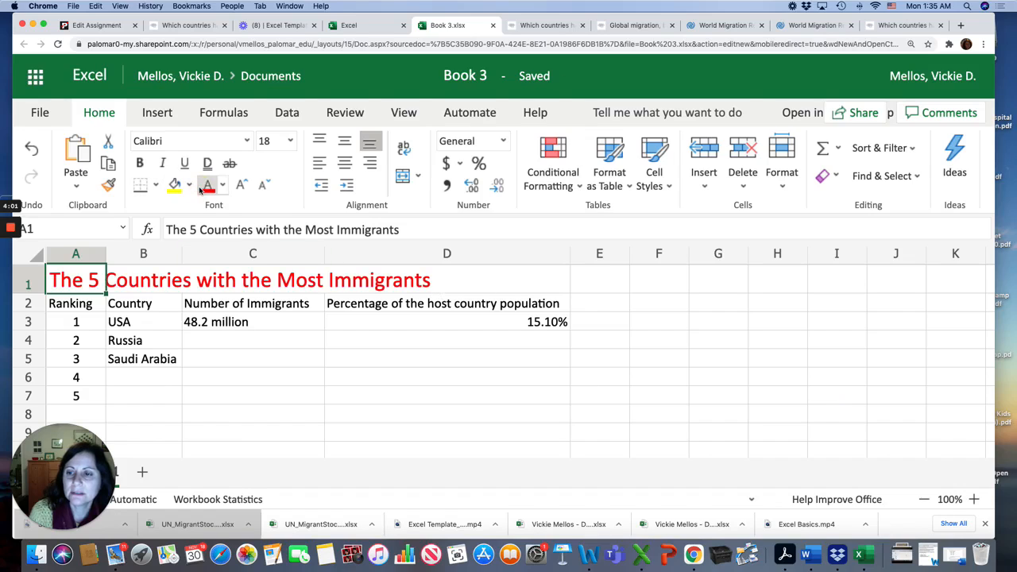
Step: Apply the Heading 1 cell style to the column headers in A2:D2 and set their font size to 11
left_click(52, 306)
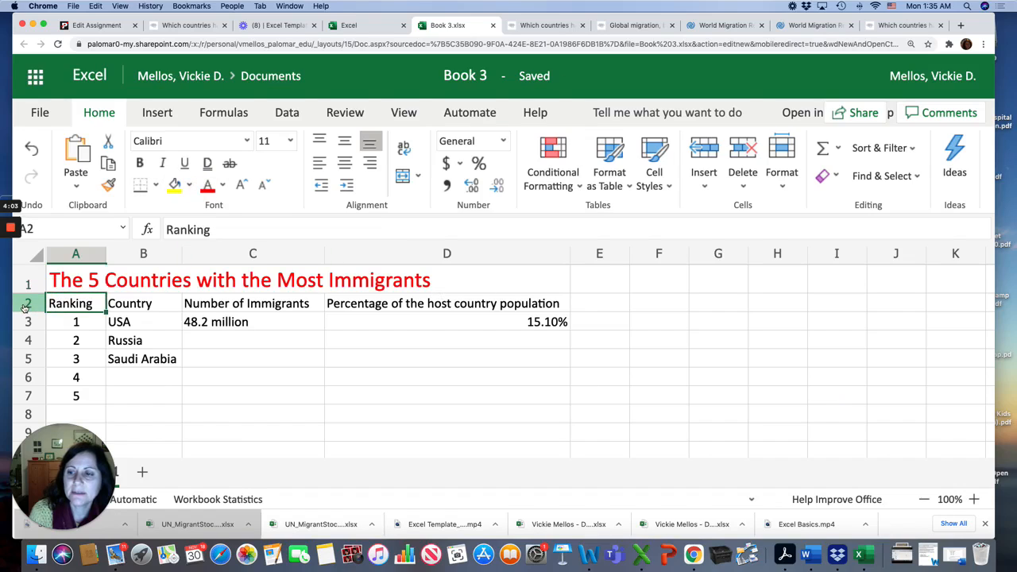
left_click(26, 306)
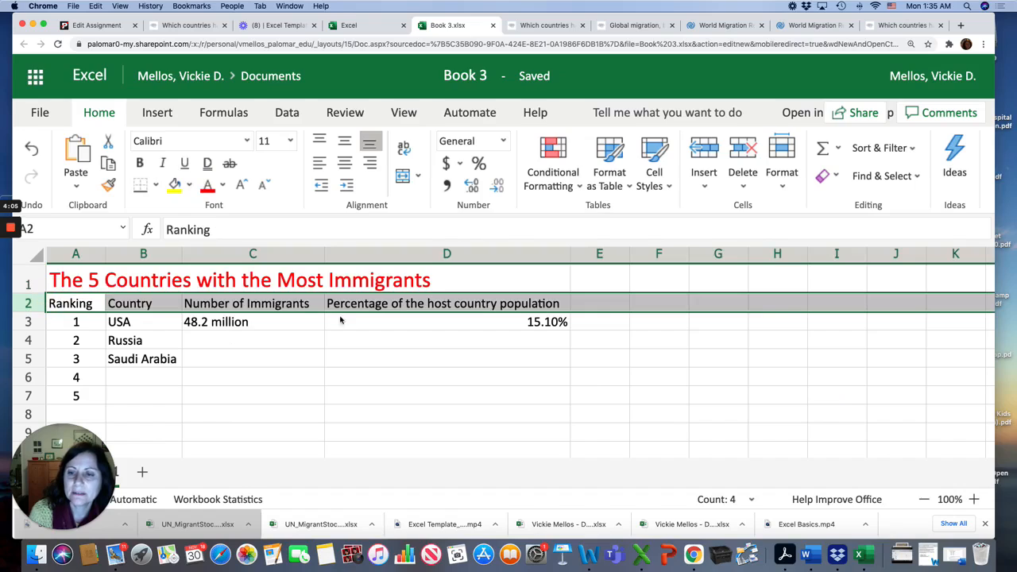
left_click(547, 325)
left_click(95, 303)
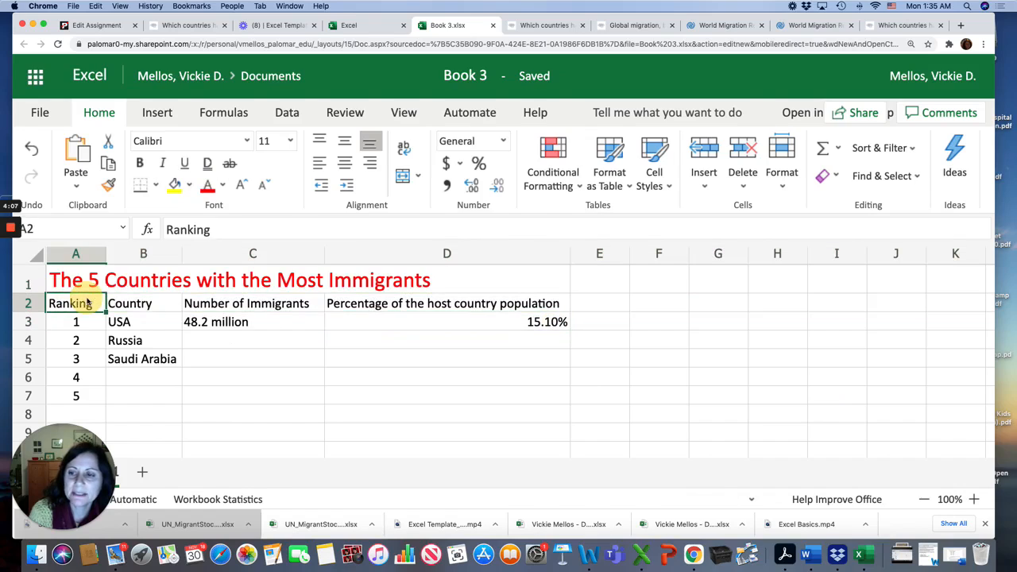
left_click(510, 308, "shift")
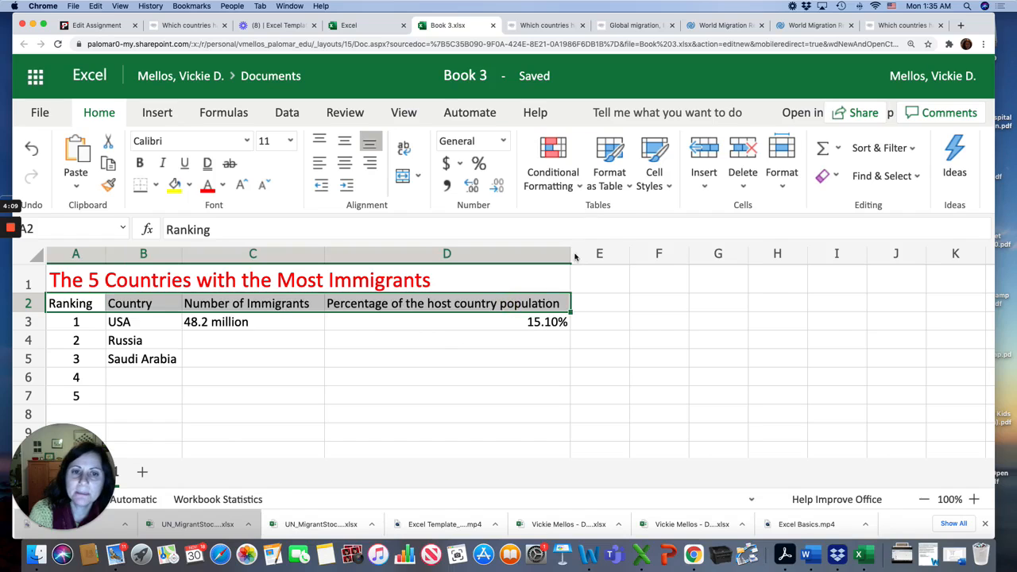
left_click(669, 186)
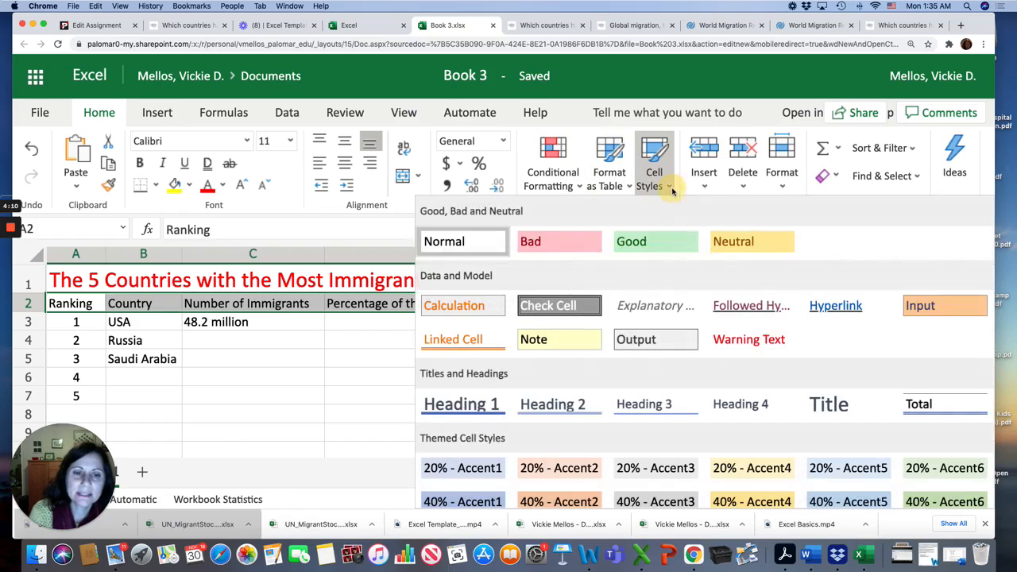
left_click(498, 404)
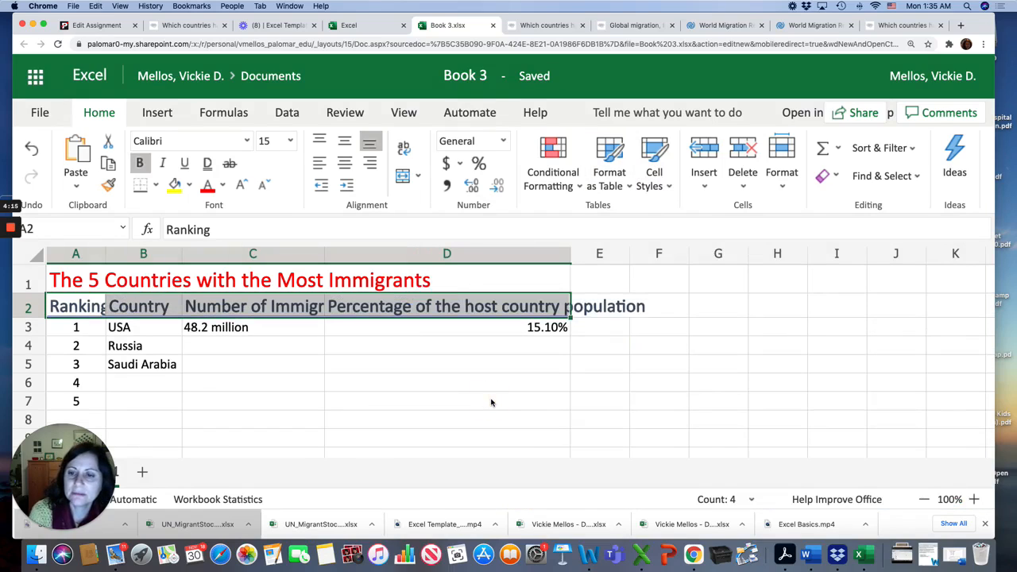
left_click(290, 141)
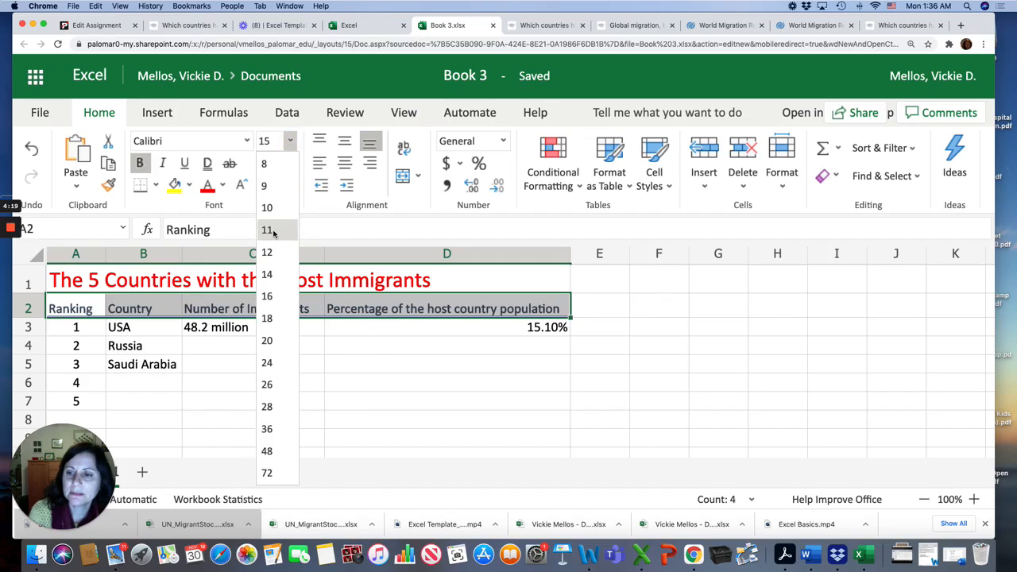
left_click(267, 230)
left_click(335, 359)
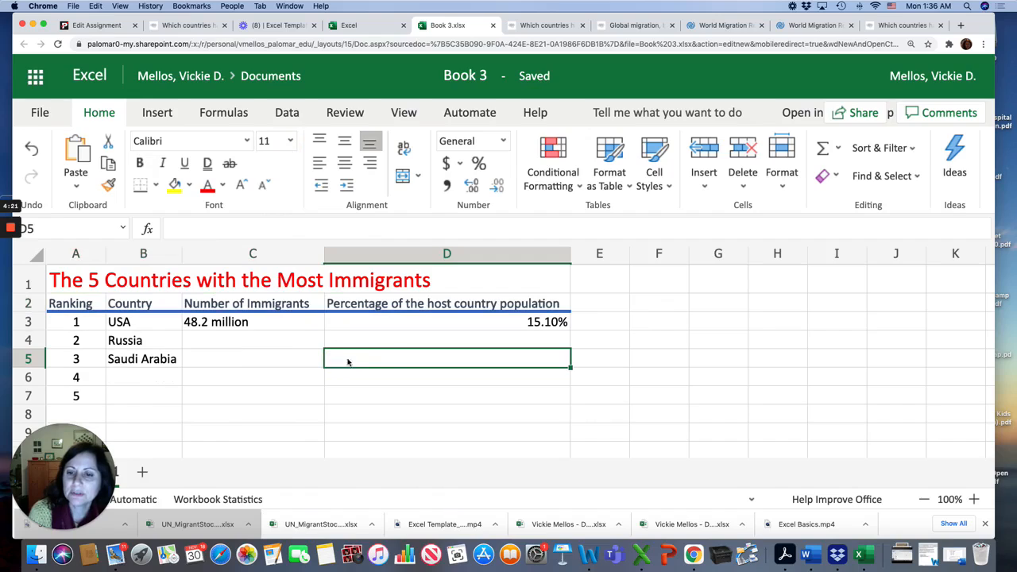
Step: Left-align the USA's percentage in cell D3
left_click(558, 326)
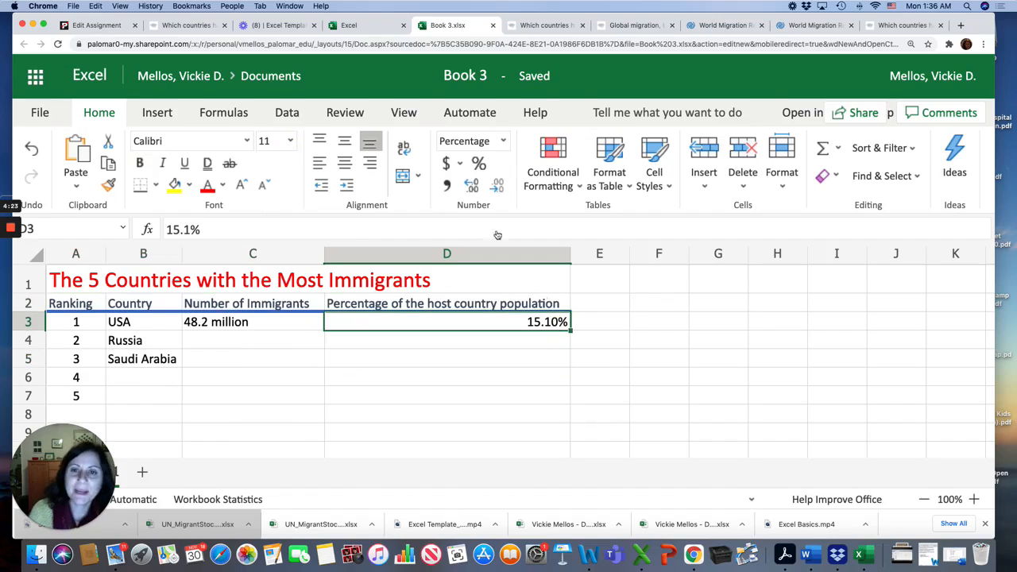
left_click(320, 163)
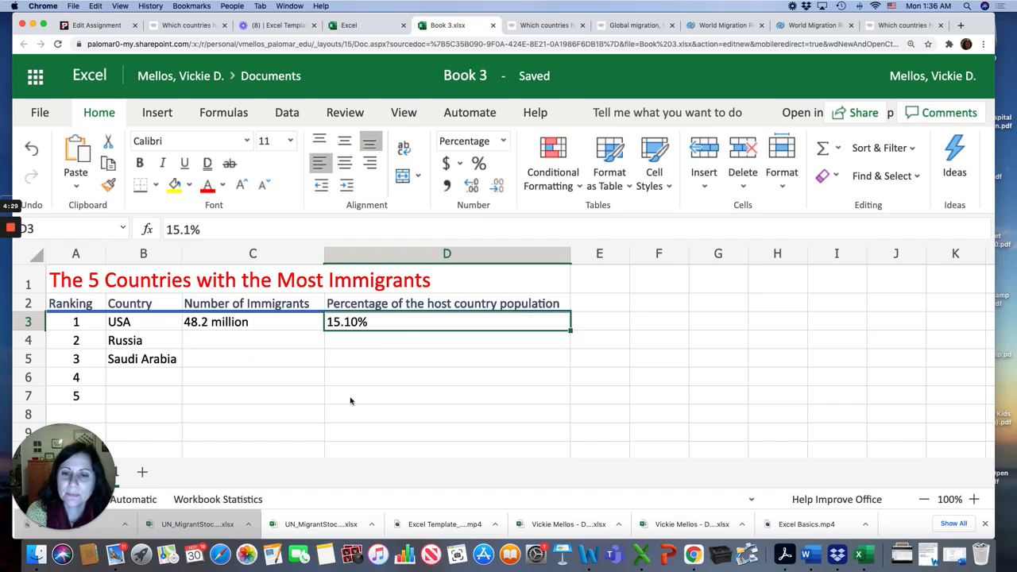
left_click(202, 347)
left_click(200, 358)
left_click(155, 387)
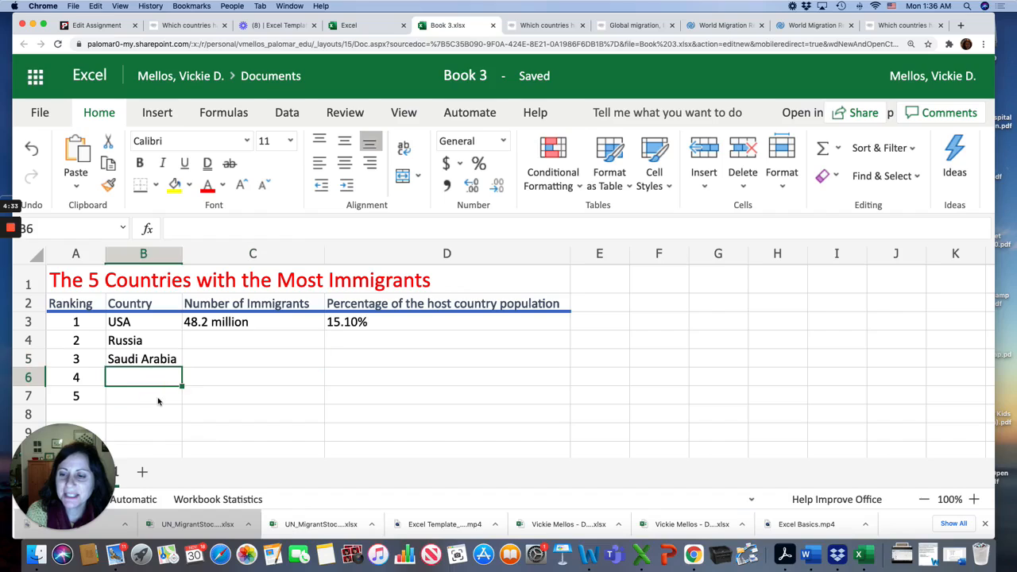
left_click(158, 401)
Step: Rename the workbook as Excel - Immigration Statistics
left_click(474, 74)
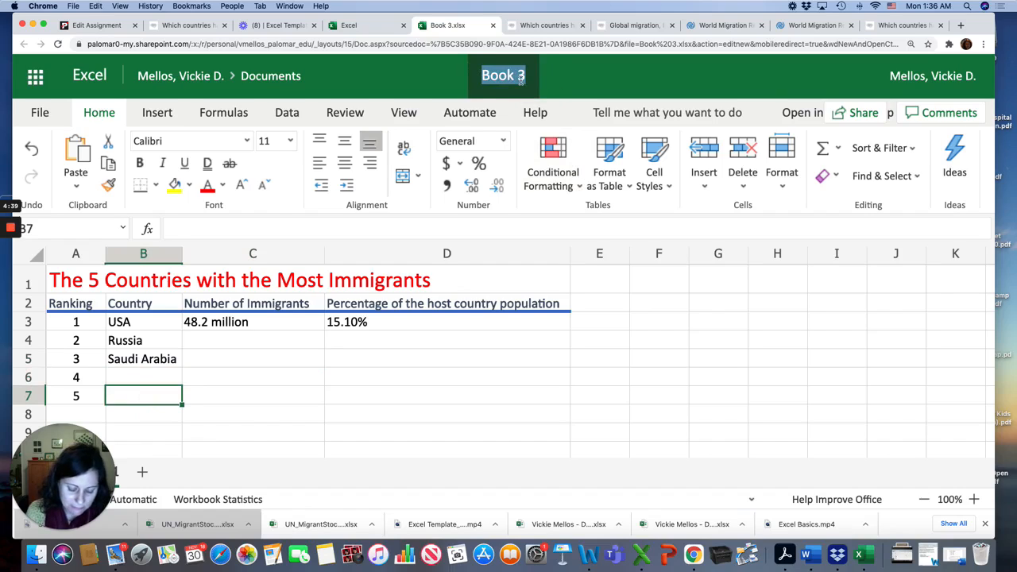
key("BackSpace")
type("Excel")
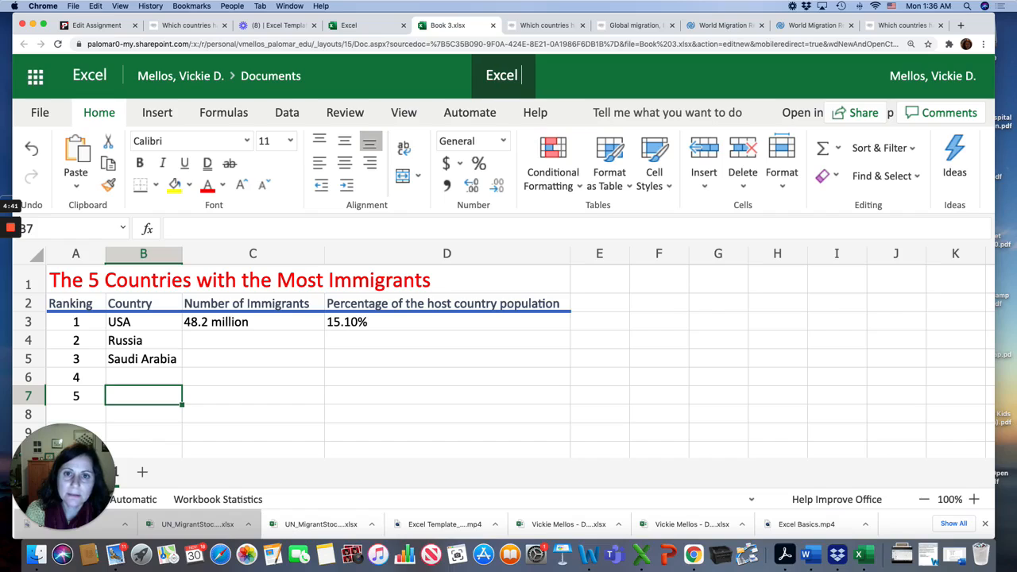
type(" -")
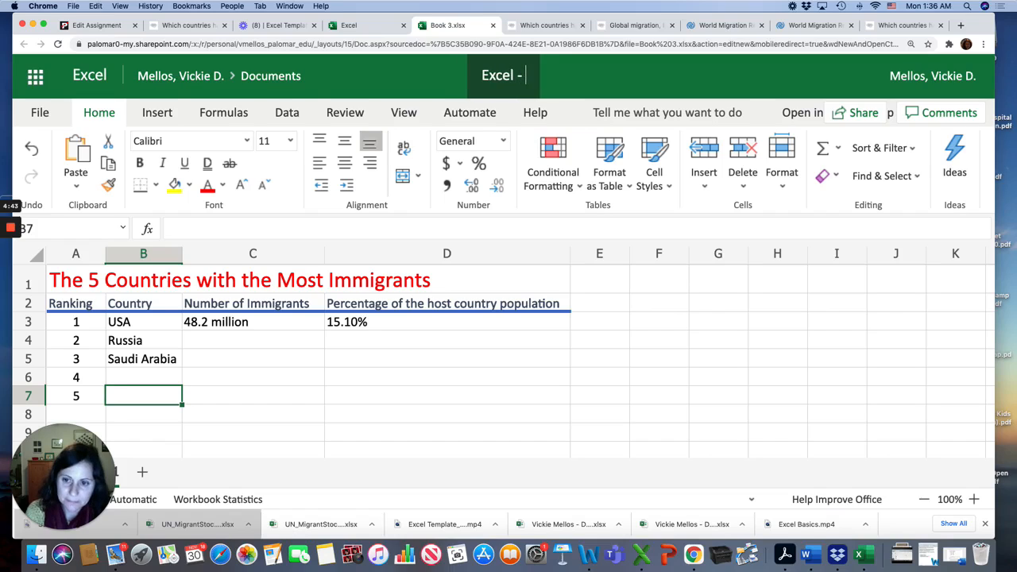
type(" Immigrants")
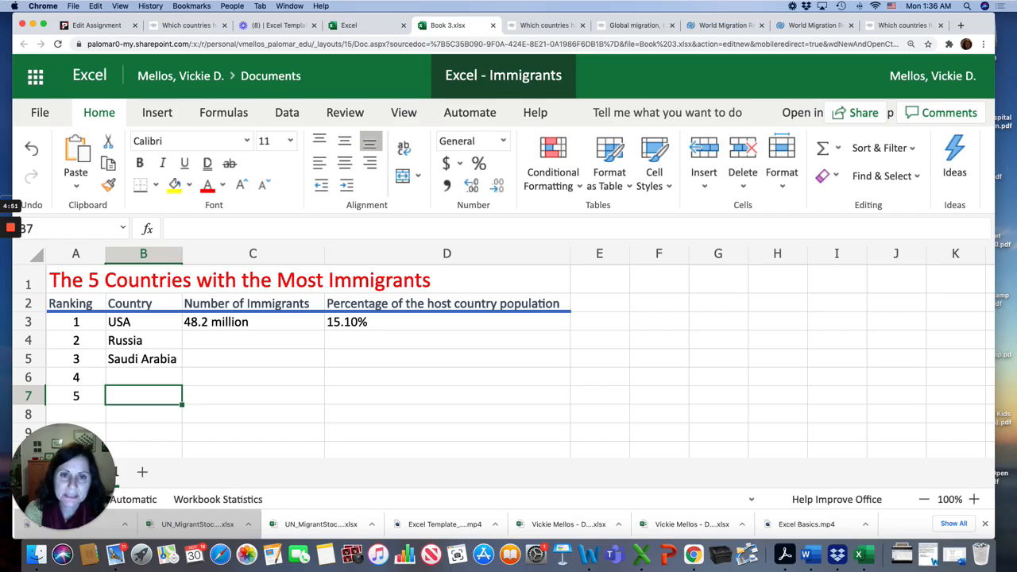
key("BackSpace")
key("BackSpace")
key("BackSpace")
type("tion St")
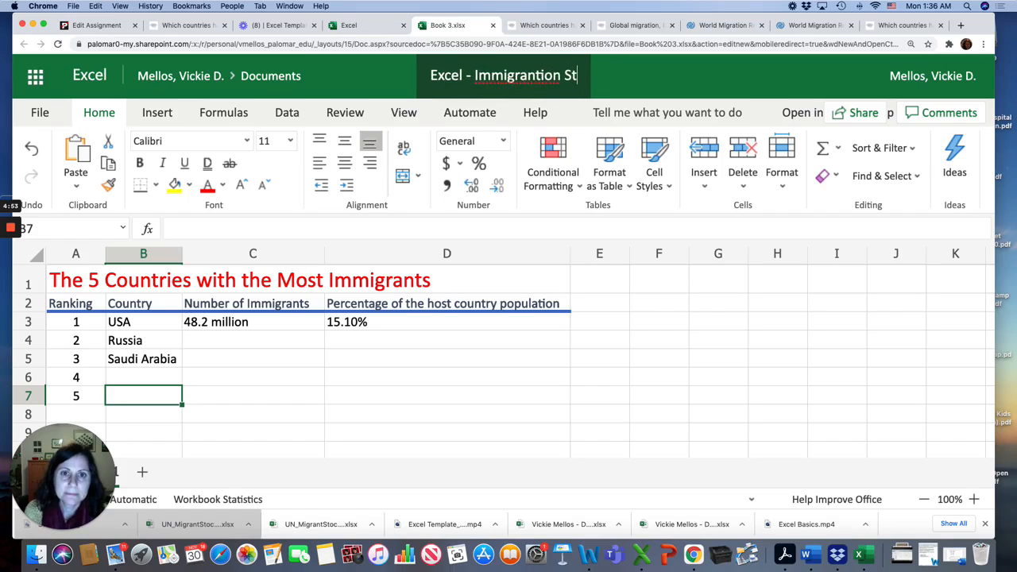
type("atistics")
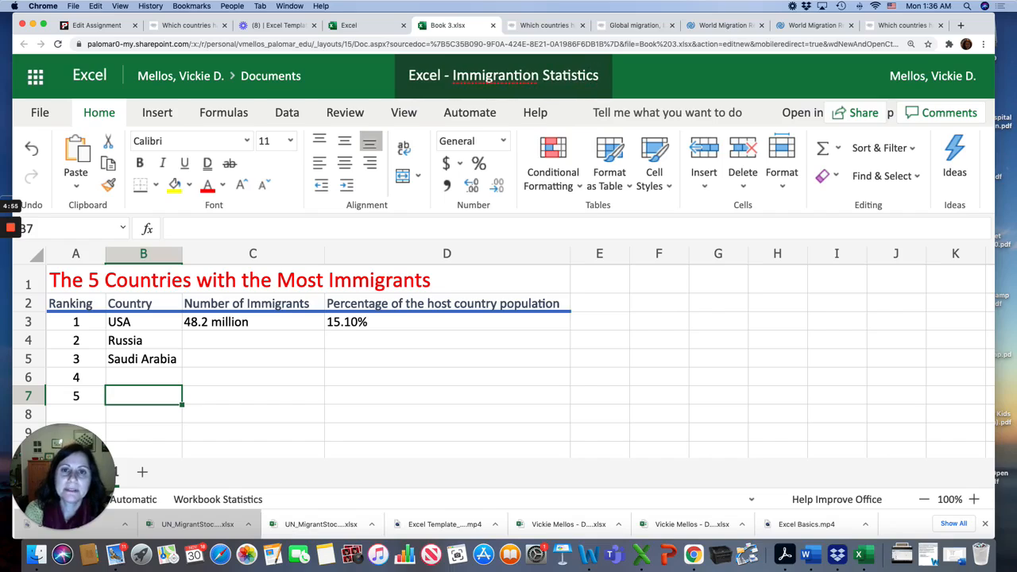
left_click(513, 77)
key("BackSpace")
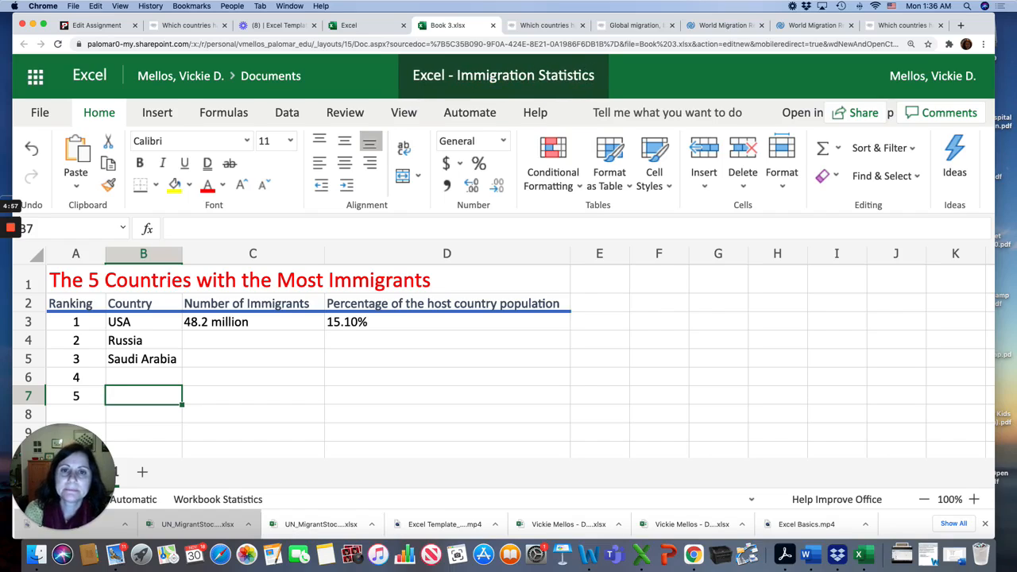
left_click(595, 72)
key("Return")
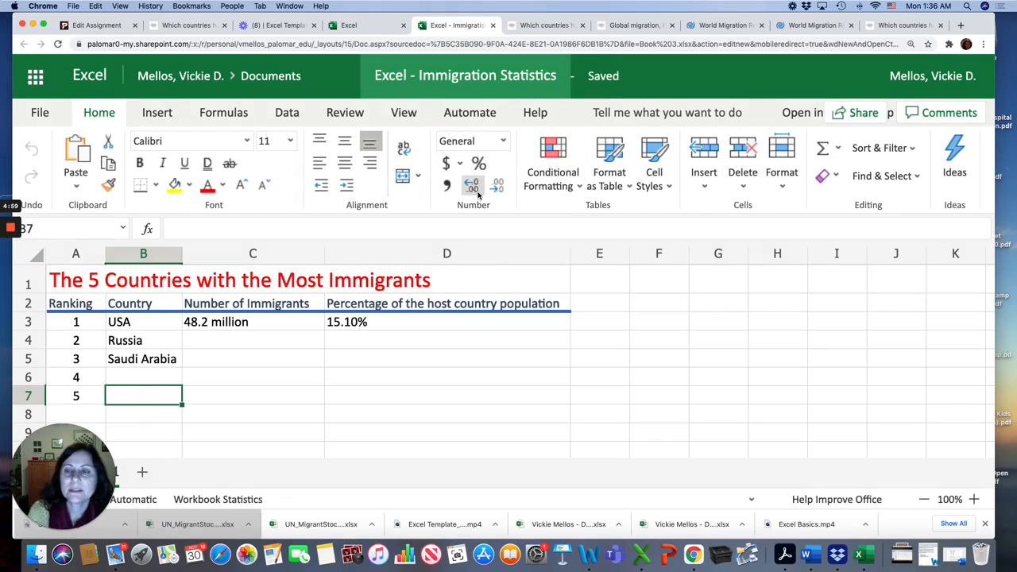
Step: Switch to the assignment page and review its list of requirements
left_click(96, 25)
scroll(344, 349, "down", 5)
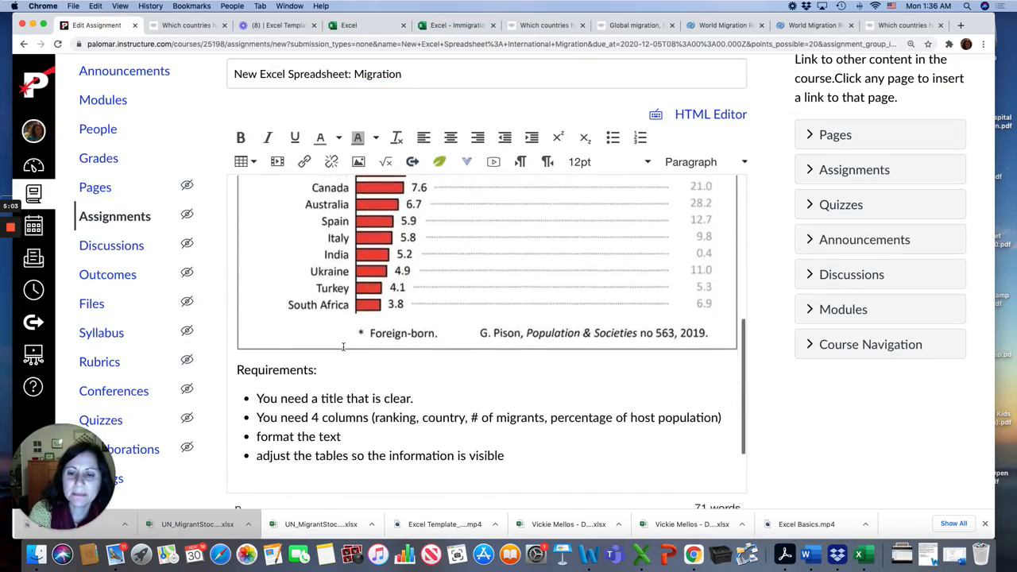
scroll(343, 346, "down", 3)
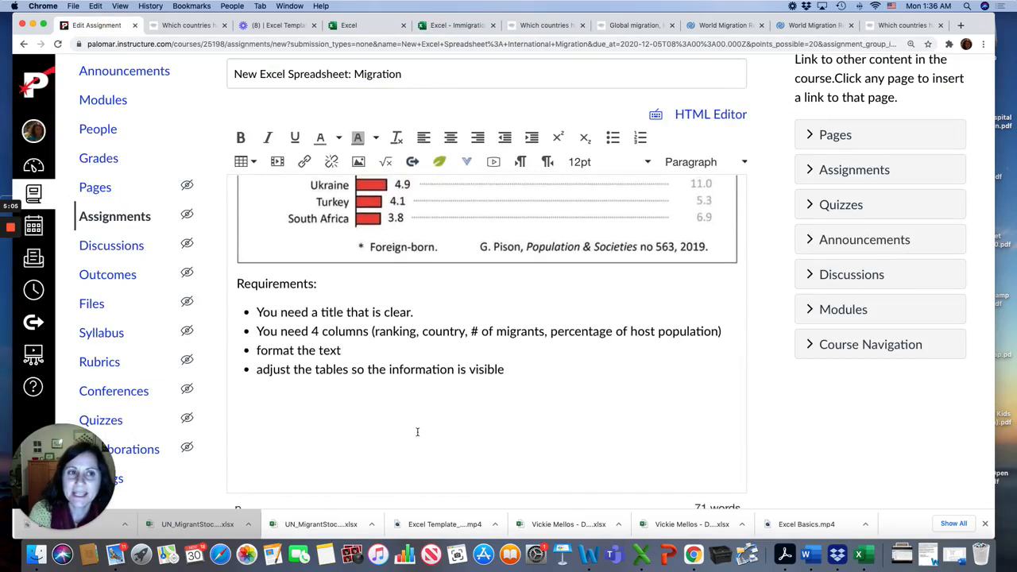
scroll(417, 431, "up", 5)
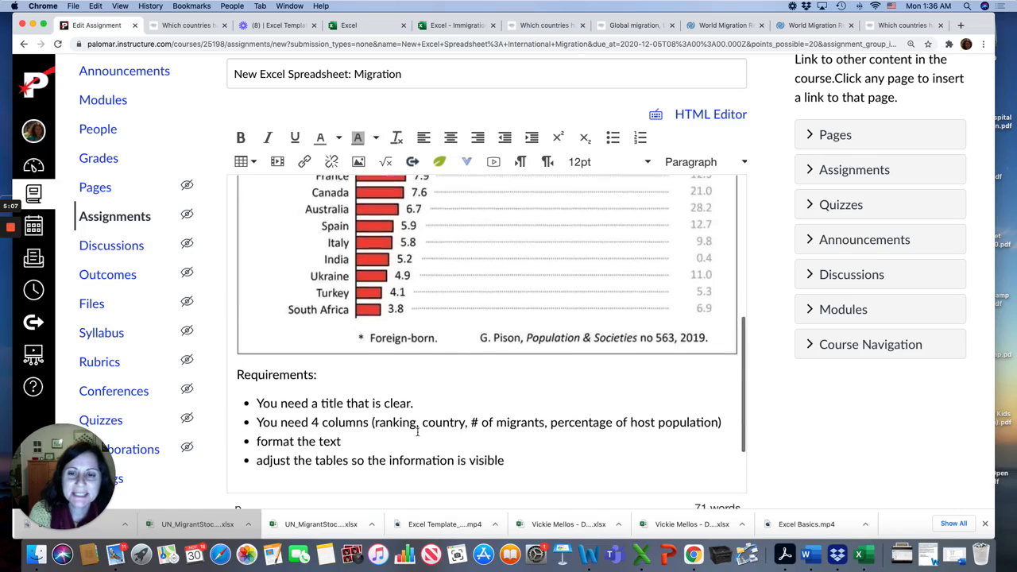